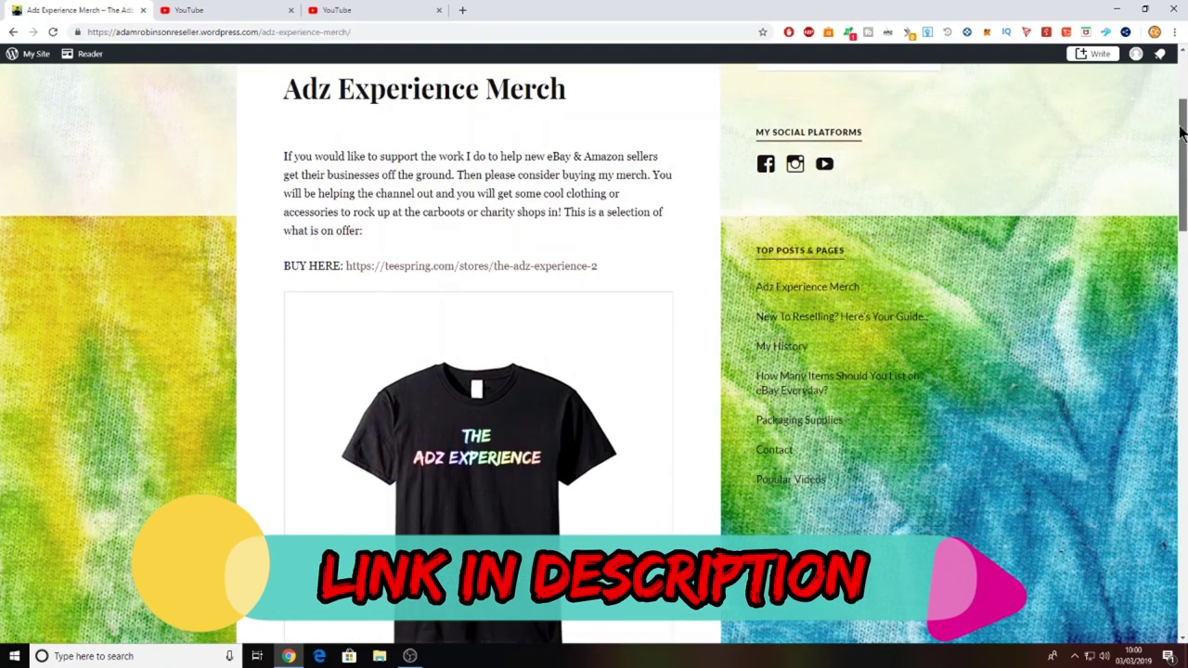
scroll(1171, 166, down, 2)
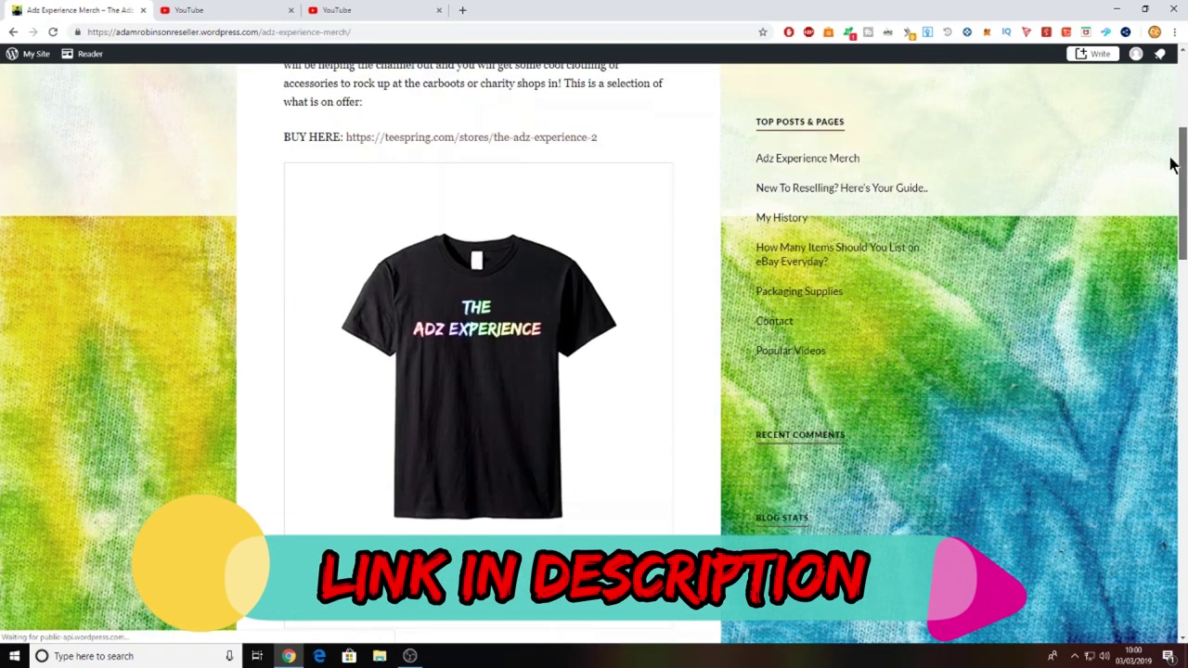
scroll(1171, 165, down, 8)
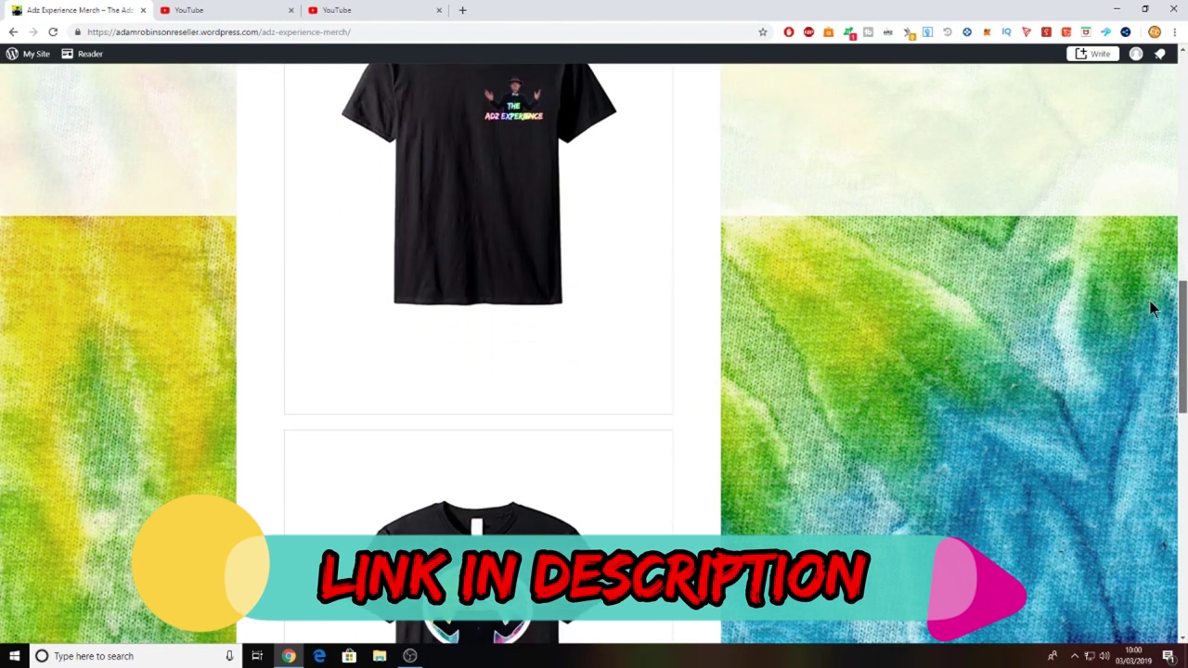
scroll(1150, 309, down, 5)
key(alt+Left)
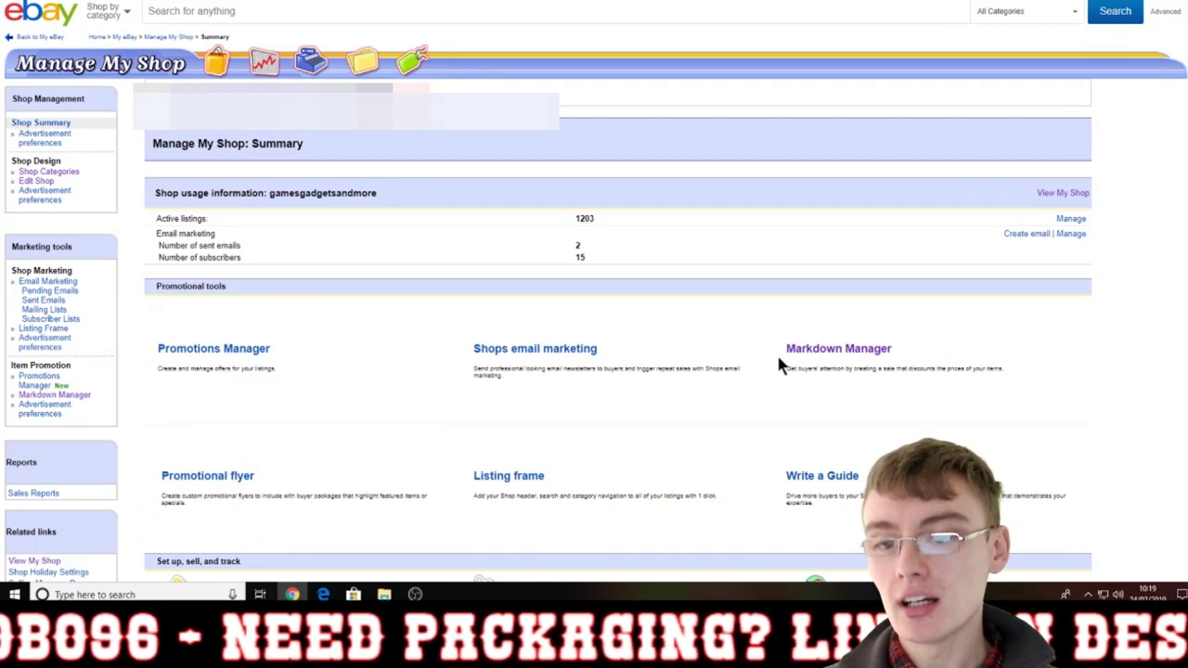
Open Markdown Manager from the shop summary and create a new Sale event + markdown promotion.
click(843, 358)
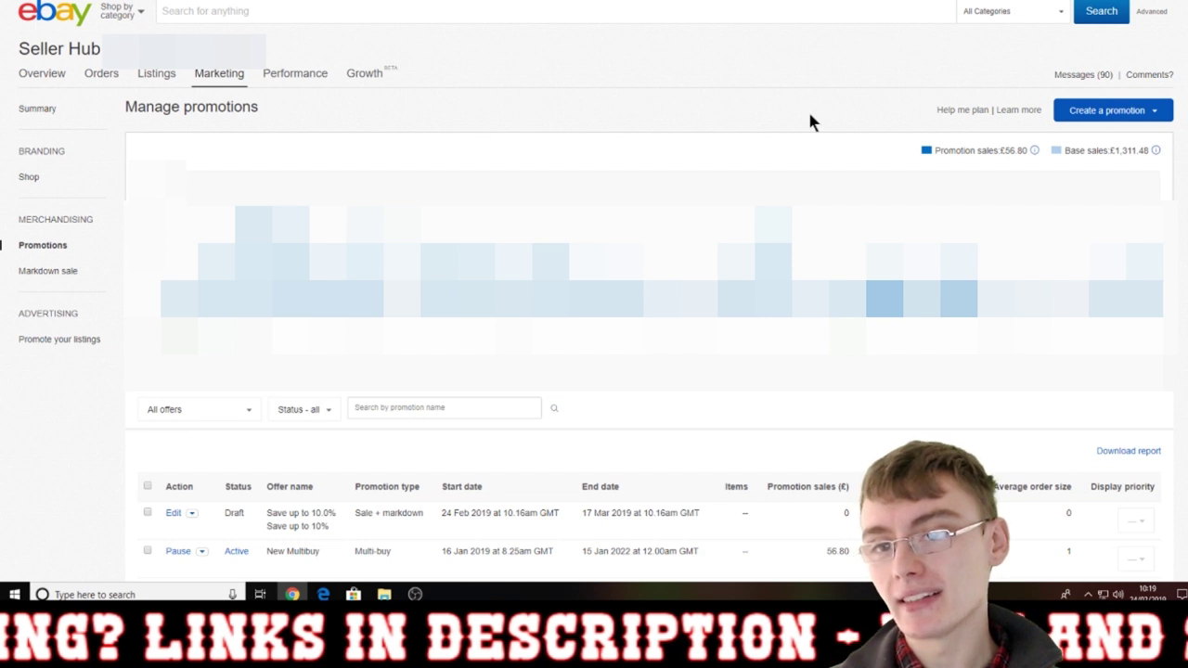
click(1153, 113)
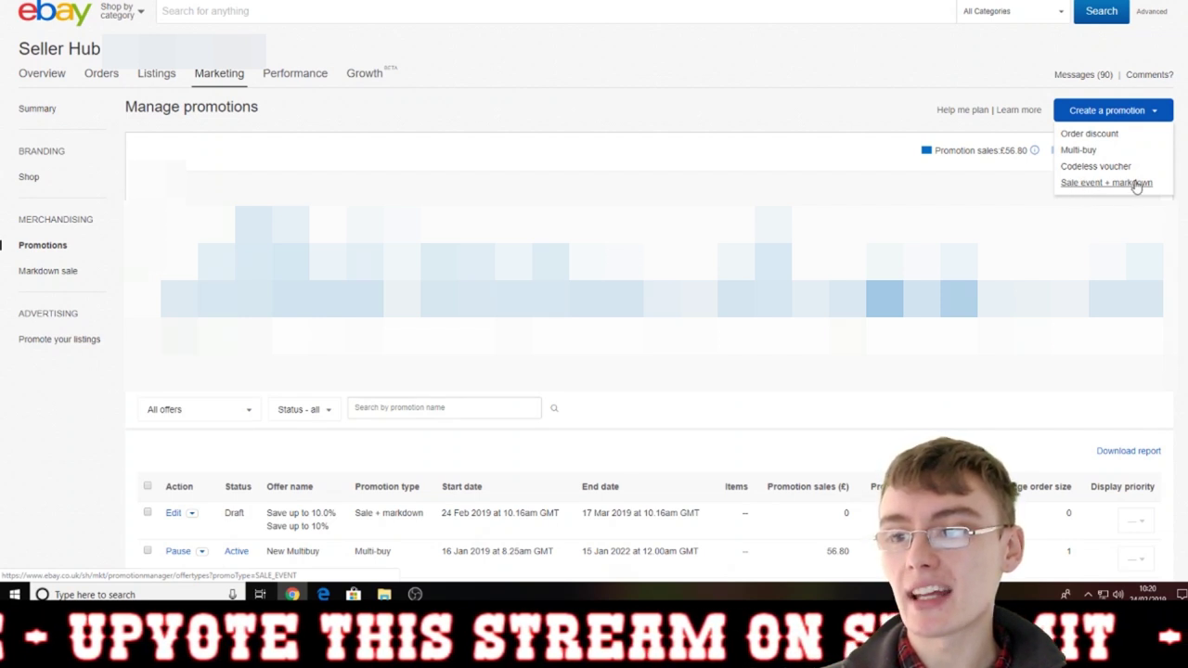
click(1137, 185)
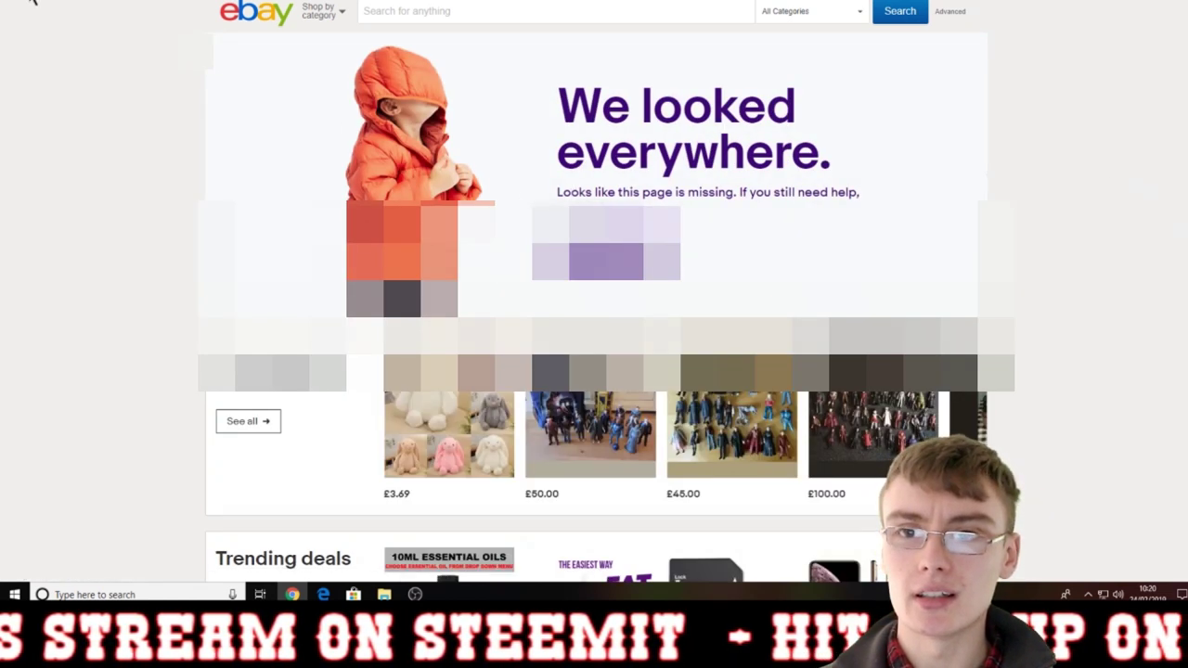
key(alt+Left)
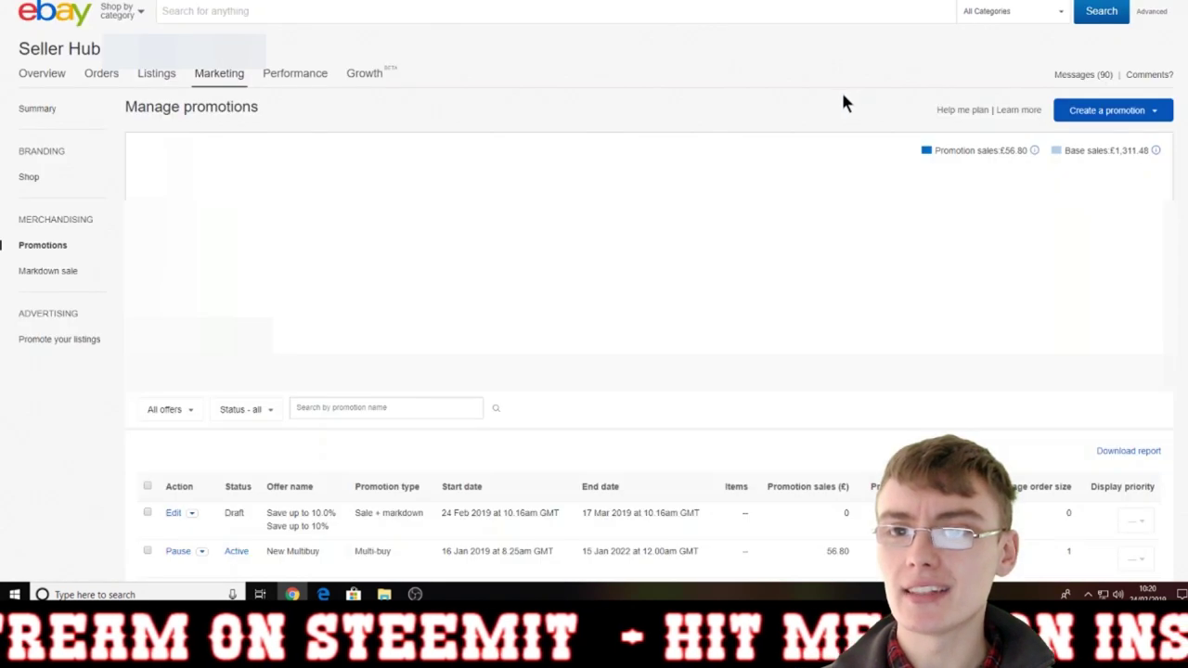
click(1145, 111)
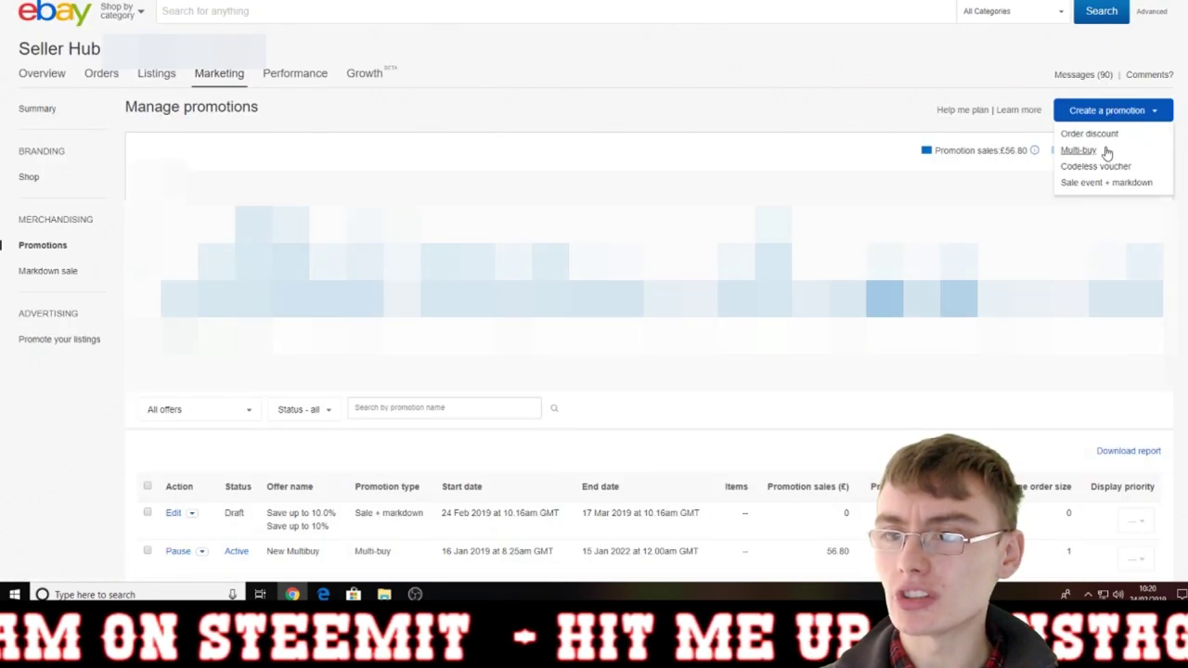
click(1109, 182)
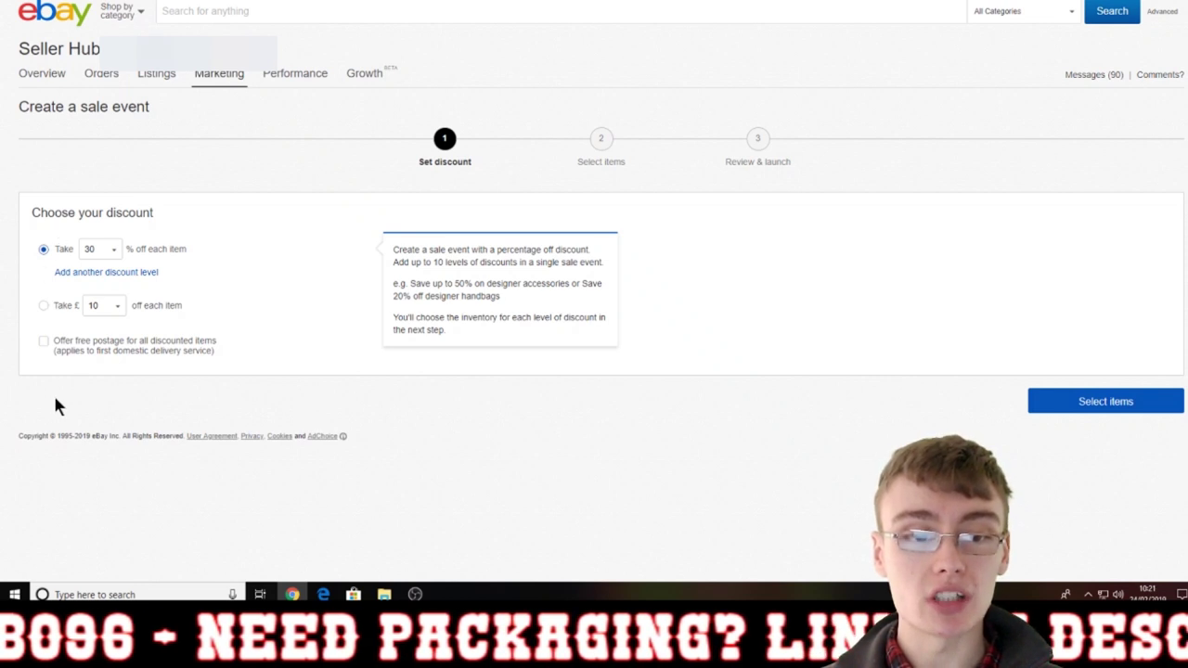
Set the sale event's percentage discount to 10% off each item.
click(94, 247)
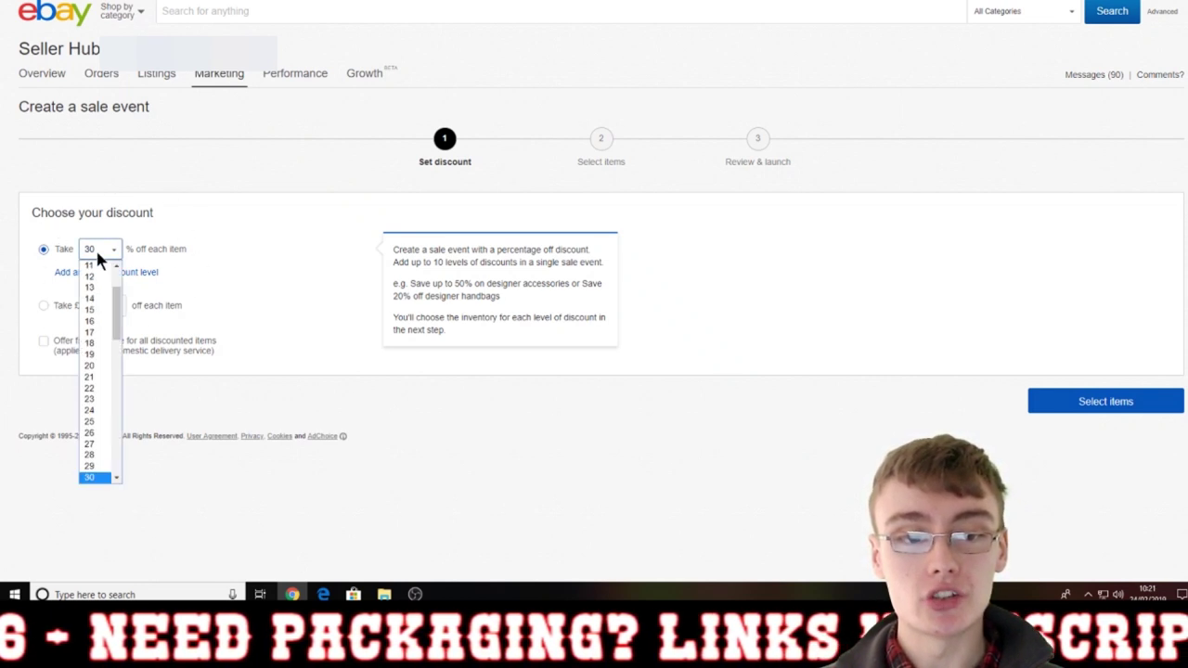
scroll(97, 306, up, 2)
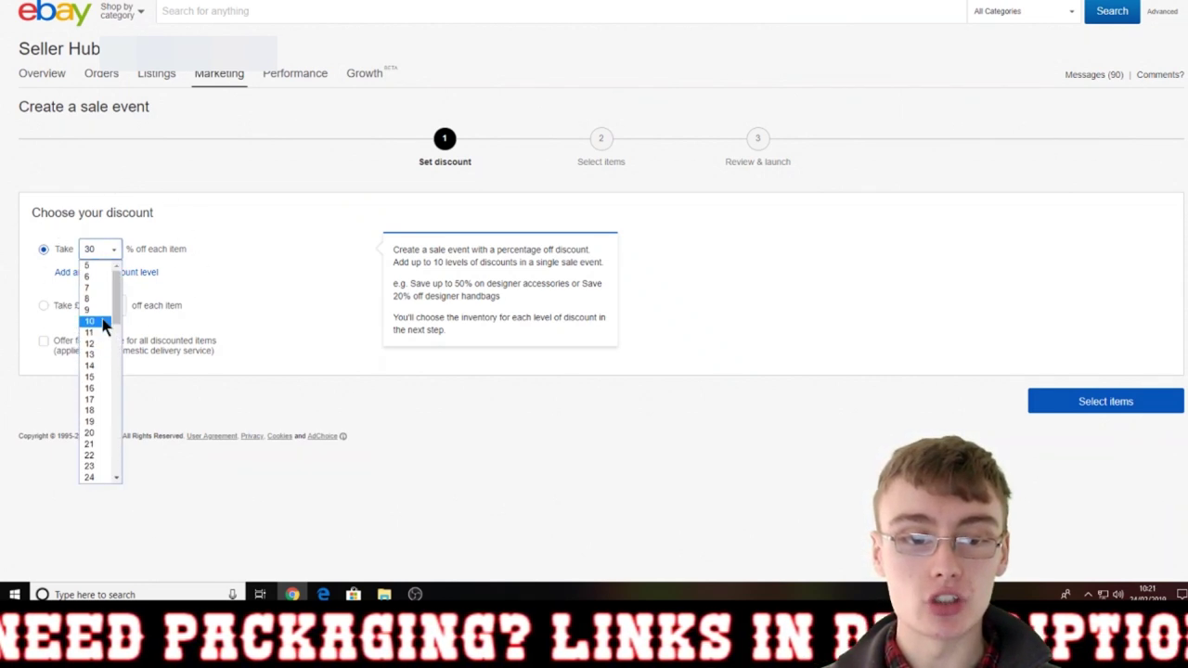
click(93, 321)
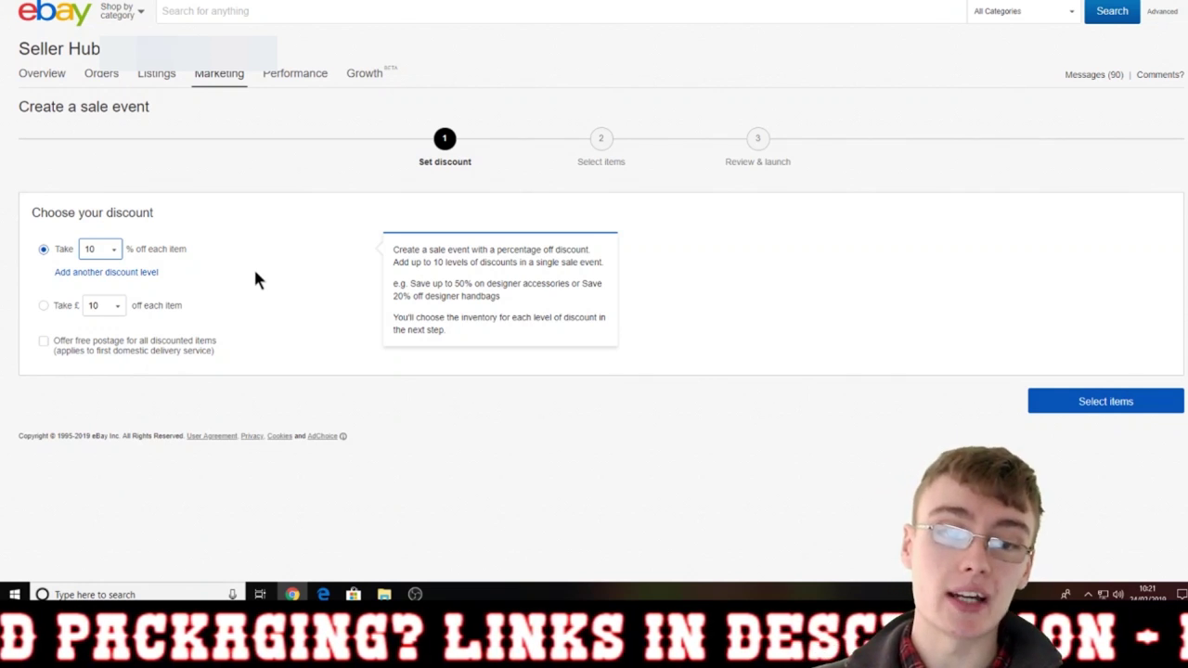
Try the fixed-amount discount of £10 off each item, and return to the percentage discount type.
click(43, 305)
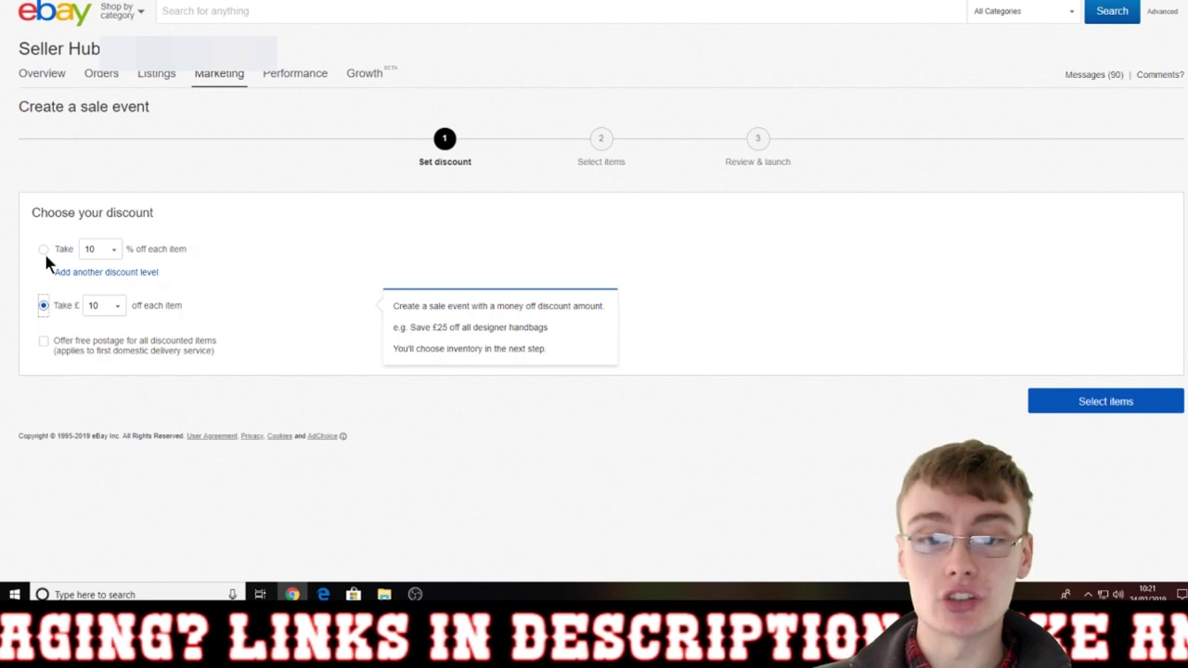
click(115, 310)
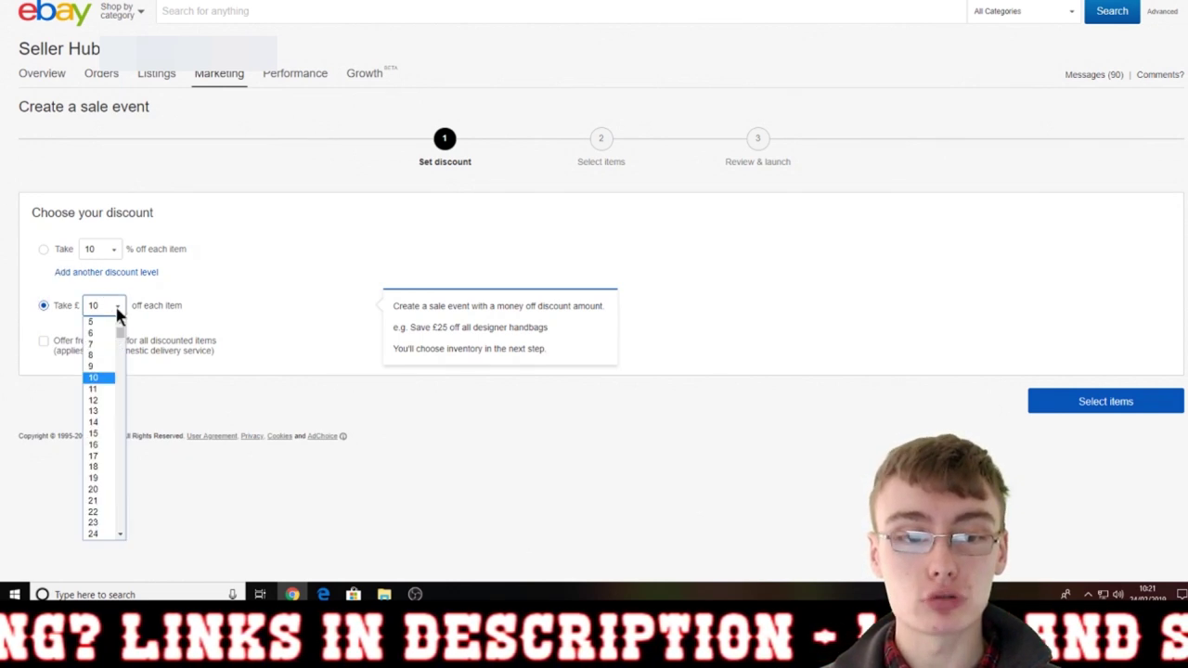
click(98, 321)
click(107, 308)
click(106, 378)
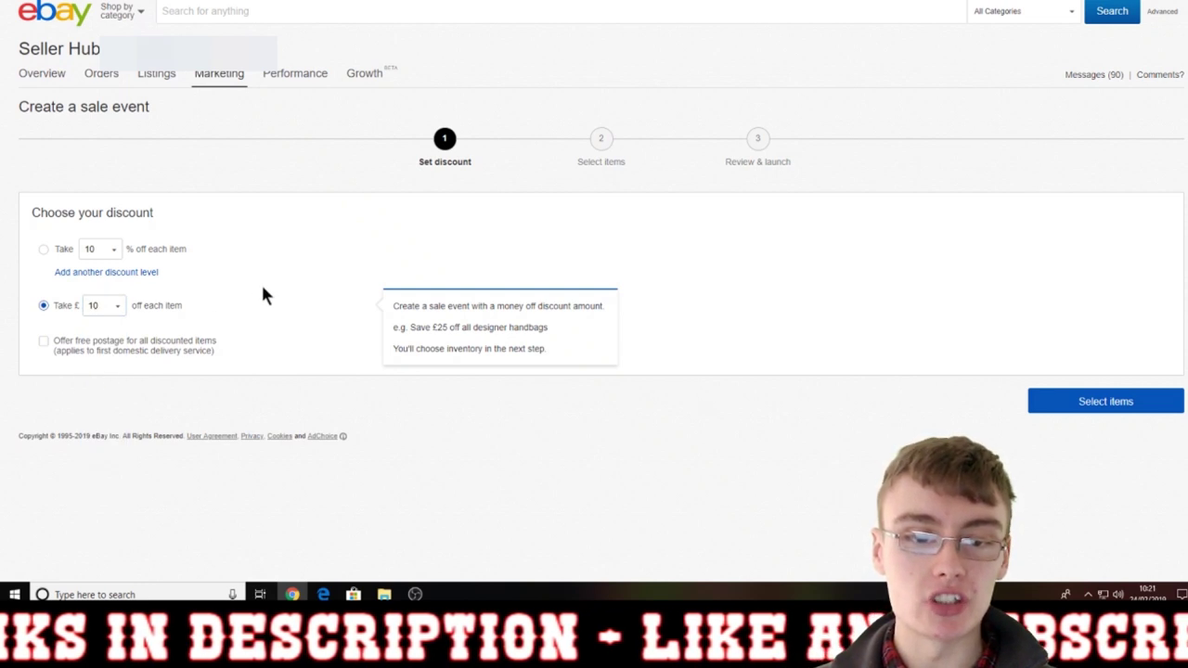
click(44, 249)
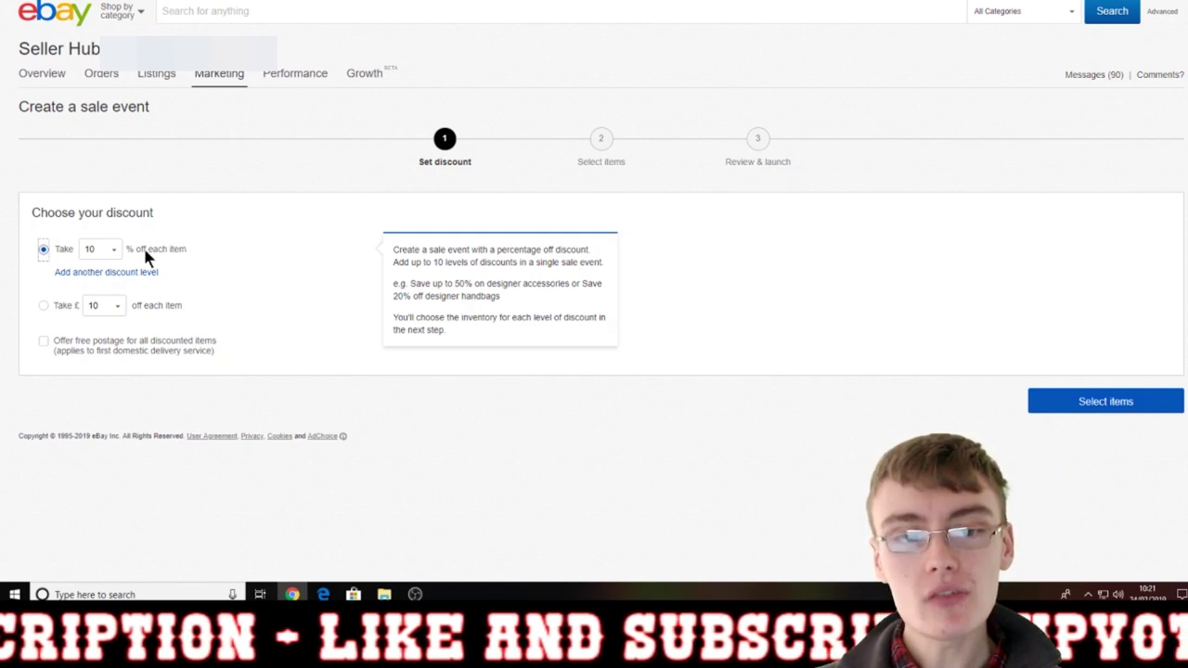
click(102, 249)
click(227, 246)
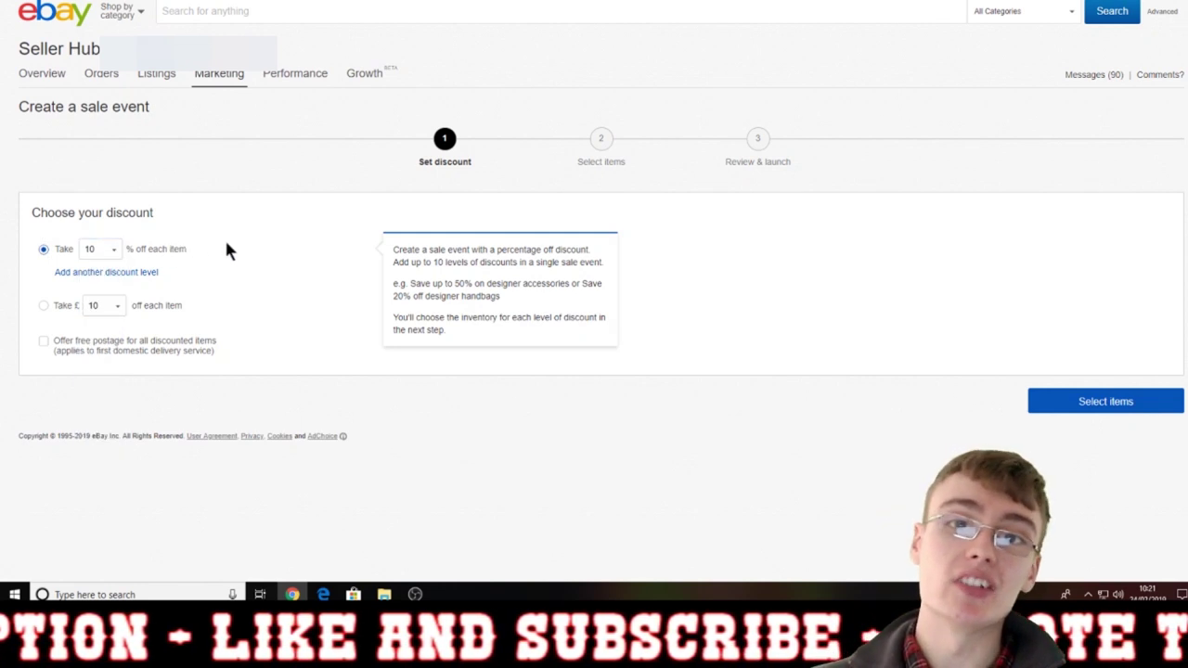
click(115, 247)
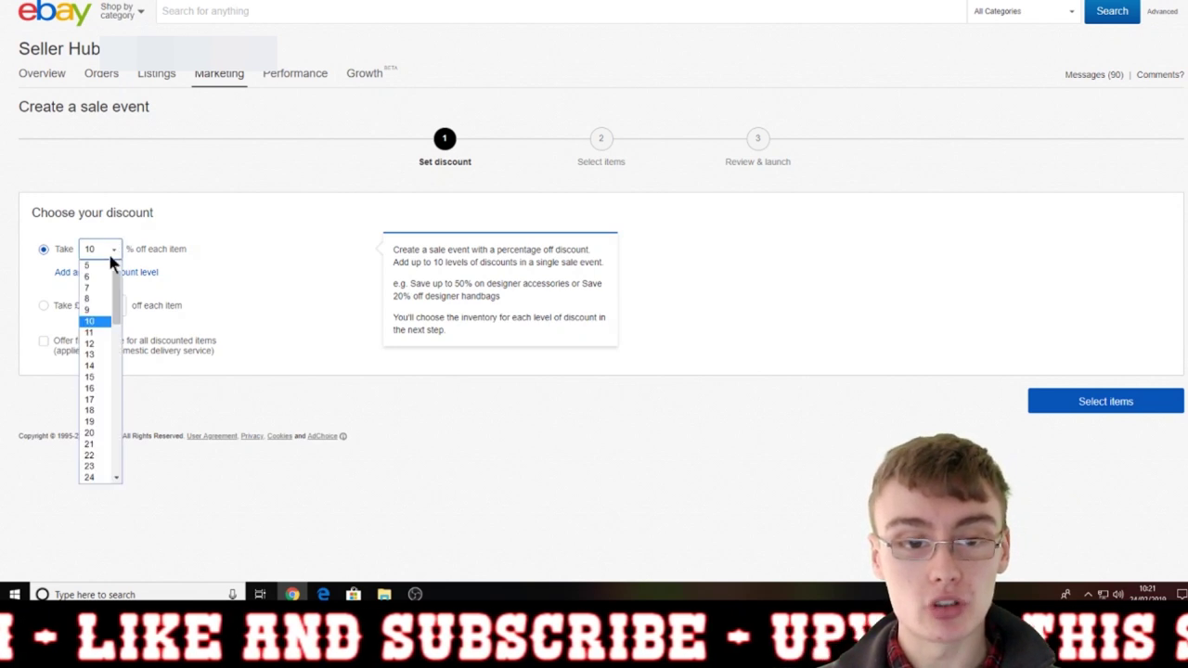
click(213, 264)
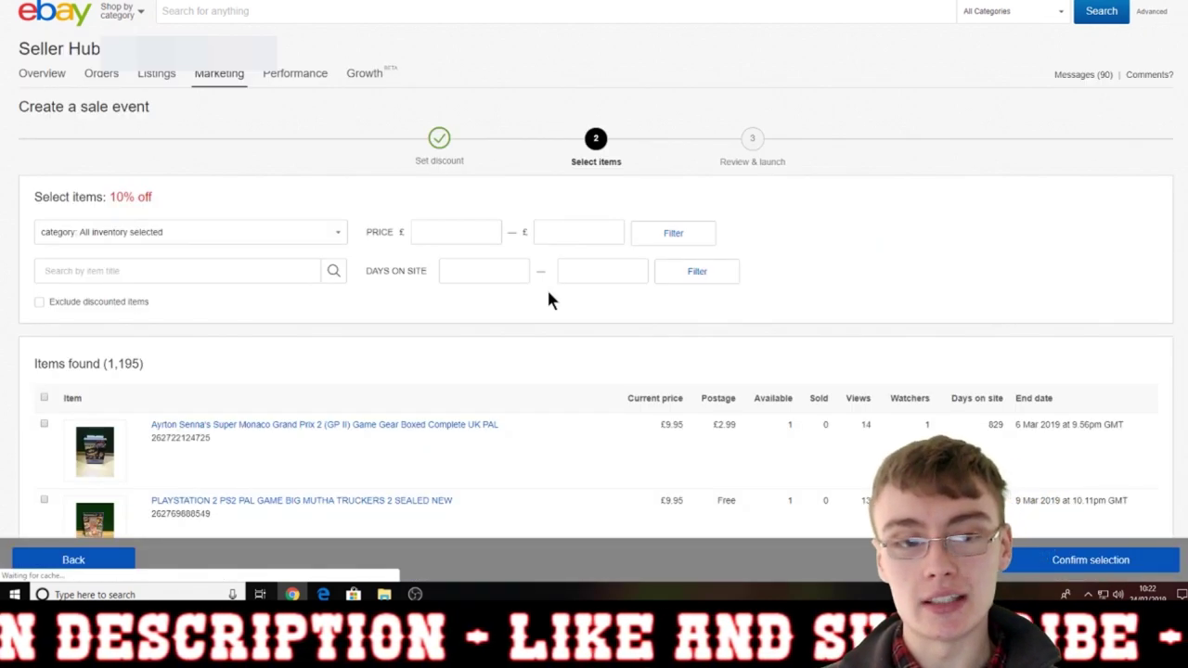
Mark the Ayrton Senna, Singer measuring rule and Jimmy Neutron listings individually for the sale and look through the inventory list.
scroll(548, 292, down, 3)
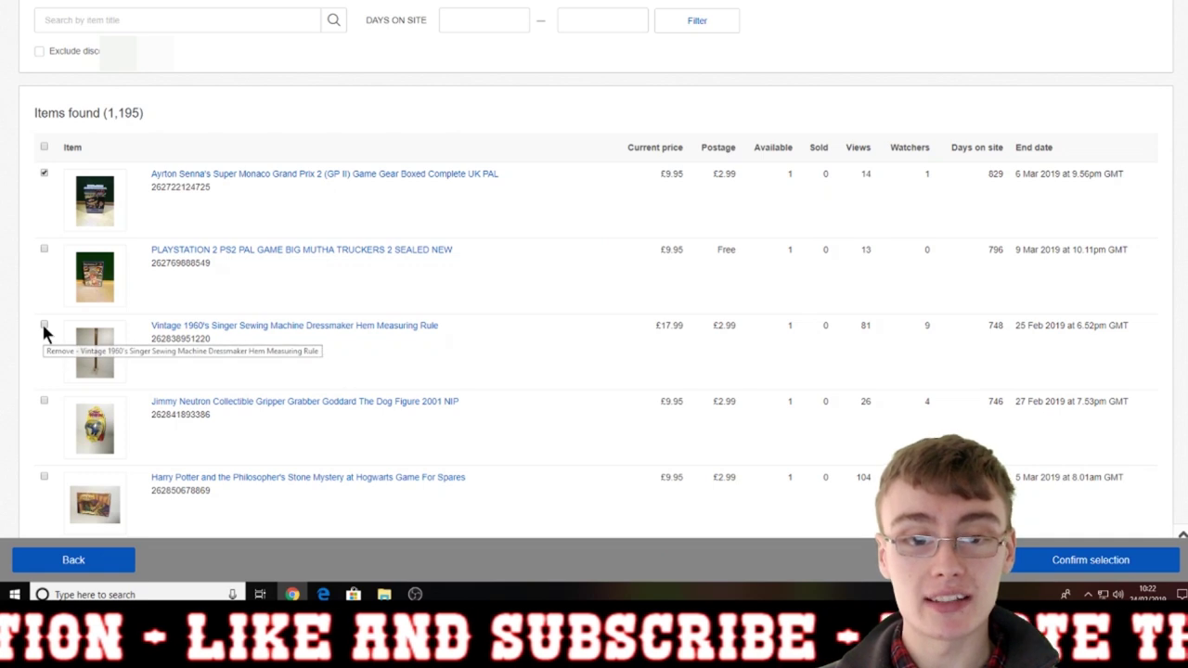
click(44, 402)
scroll(56, 415, down, 2)
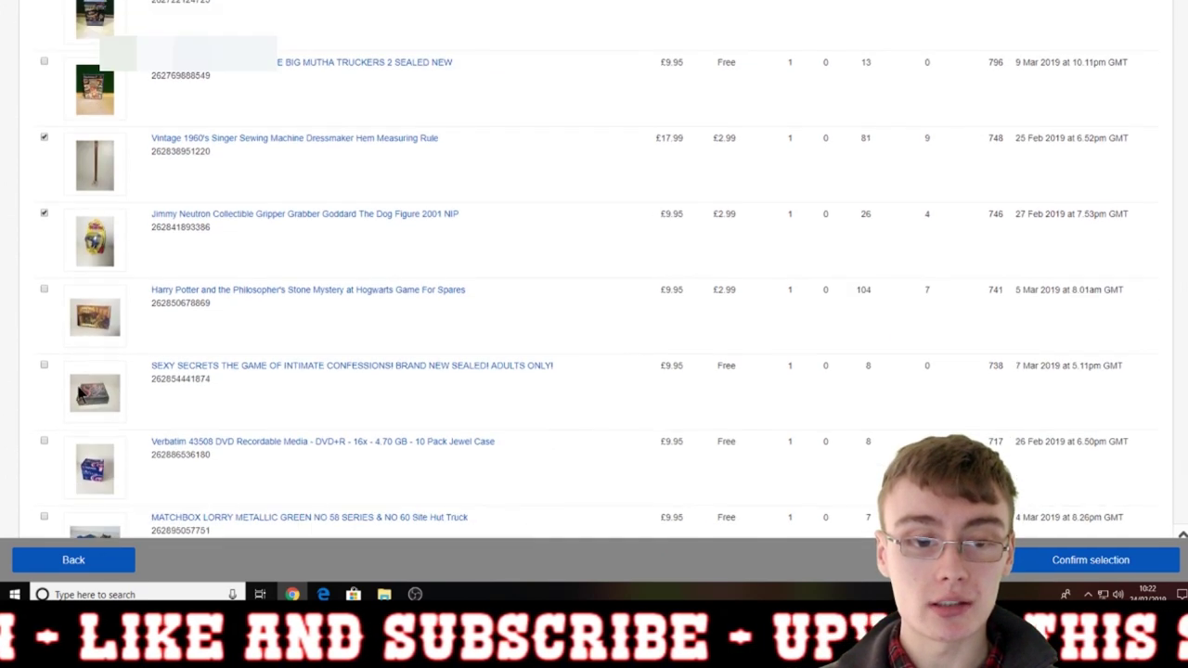
scroll(64, 172, up, 2)
scroll(64, 172, down, 10)
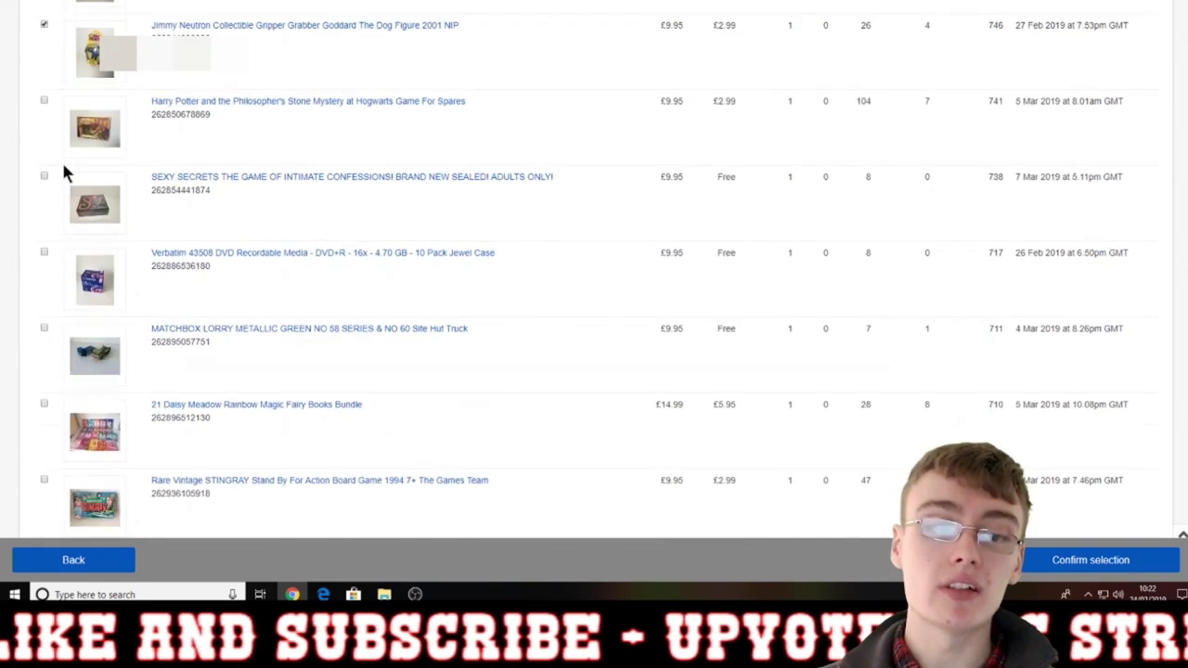
scroll(246, 190, down, 20)
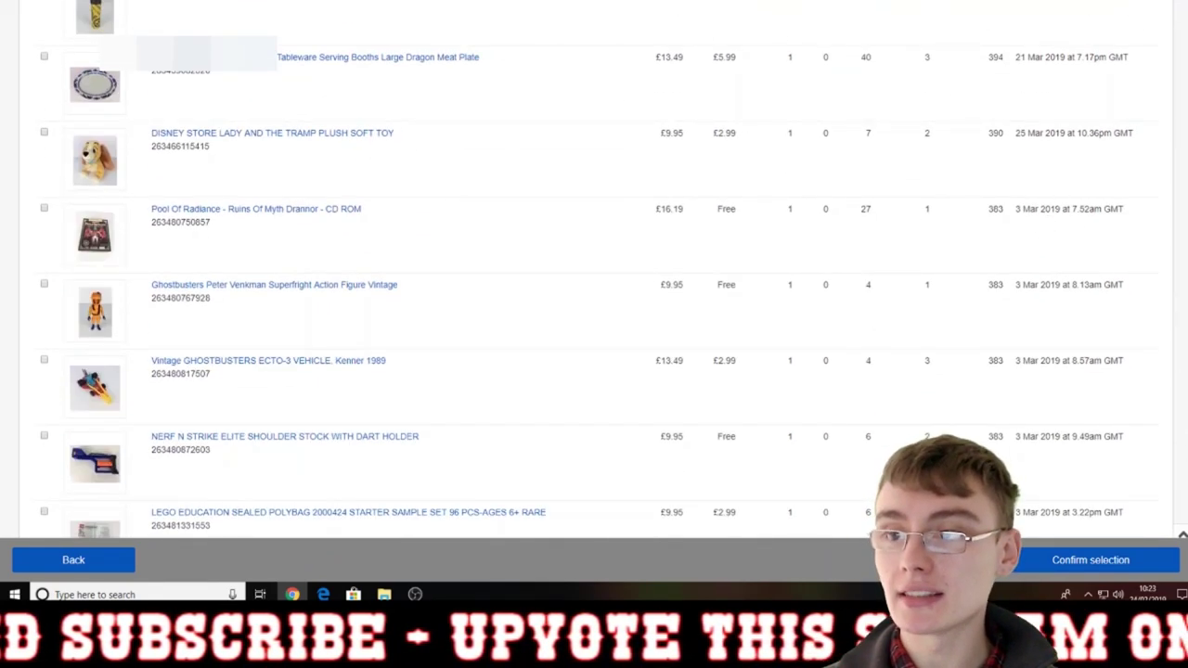
scroll(586, 270, up, 20)
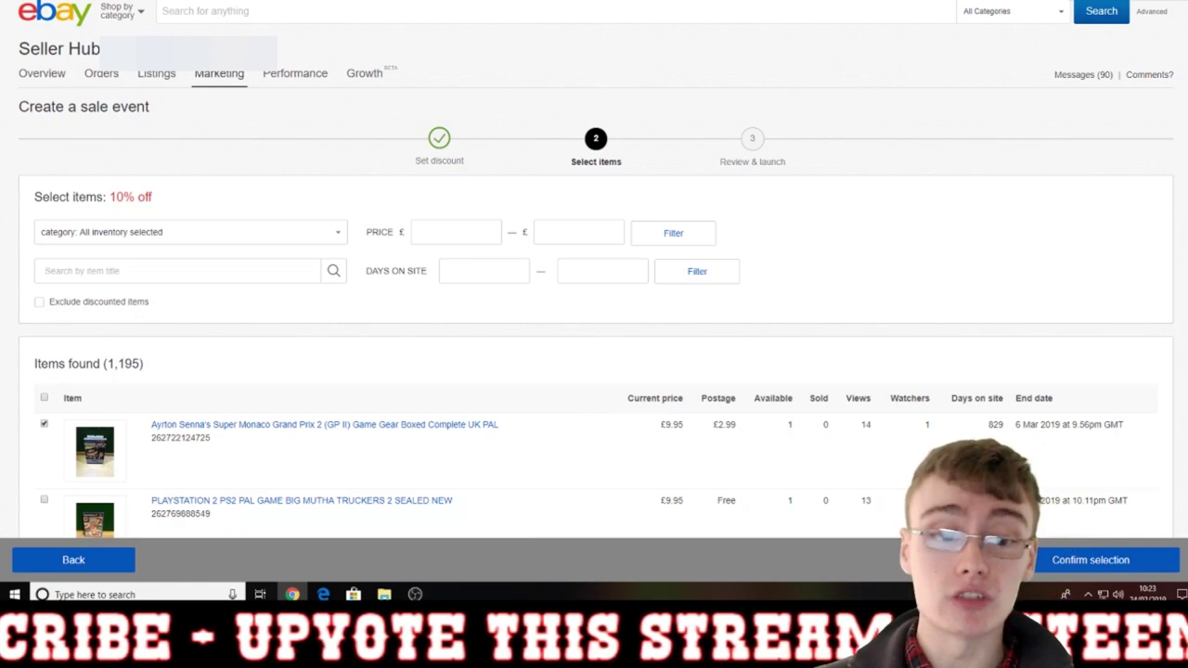
Select every listing on the first inventory page, showing 200 items per page, and confirm the selection.
click(43, 397)
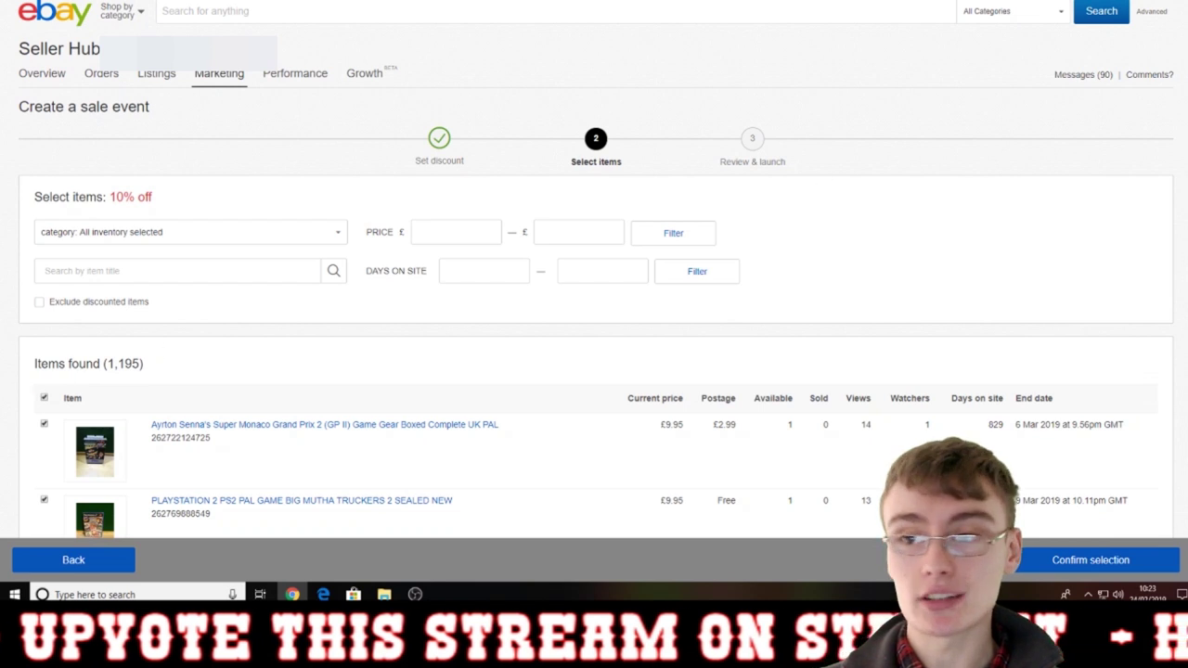
scroll(84, 383, down, 1)
key(End)
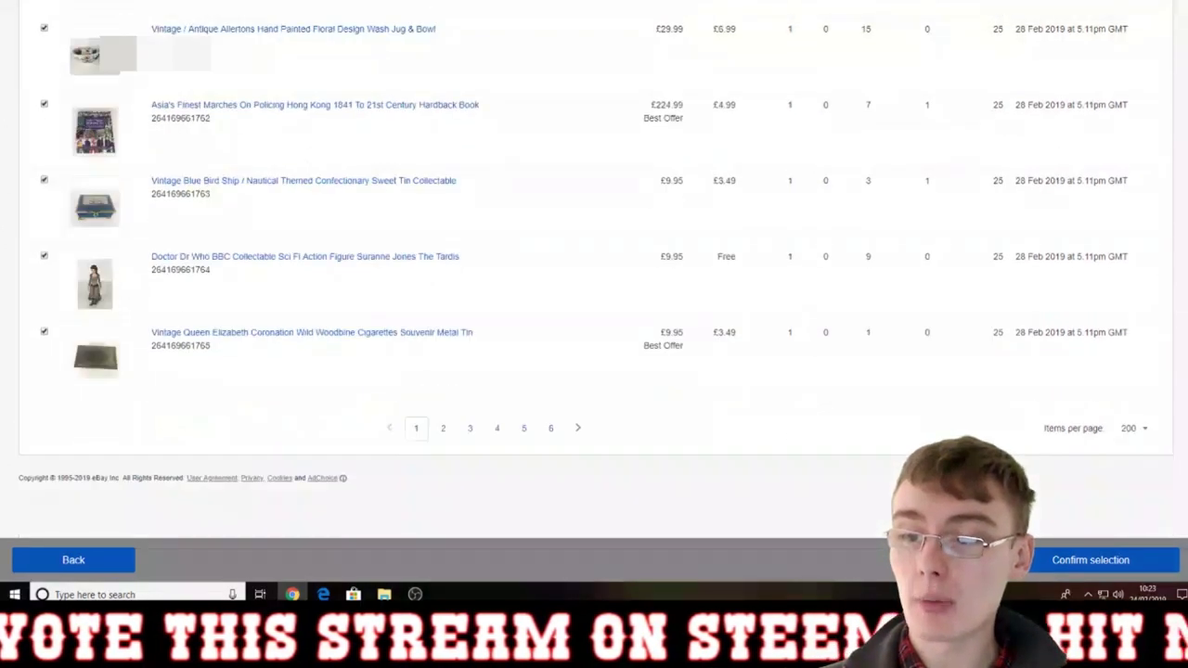
click(1155, 430)
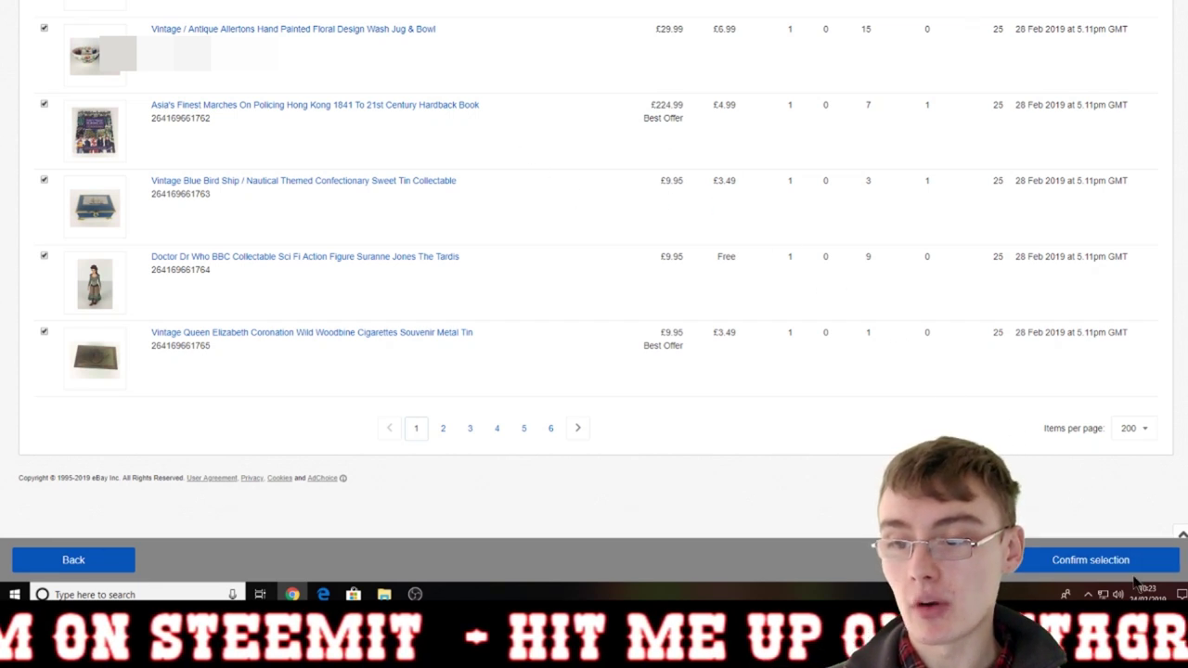
click(1100, 559)
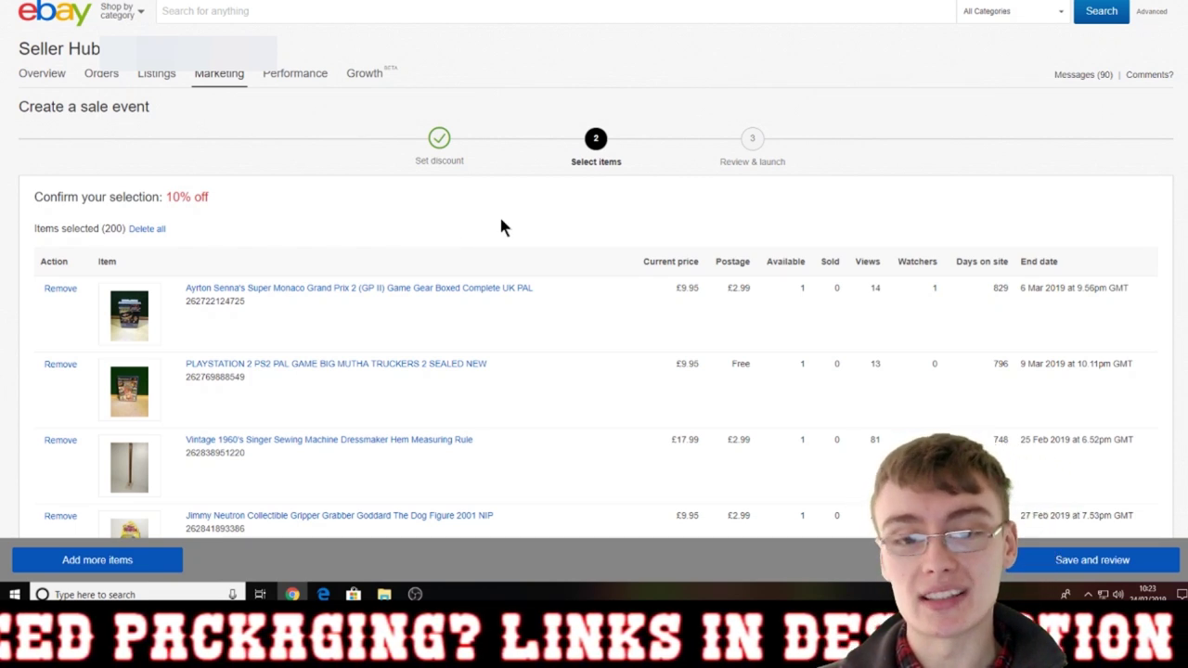
Return from the confirmed selection to add more items and open page 2 of the inventory list.
scroll(499, 214, down, 1)
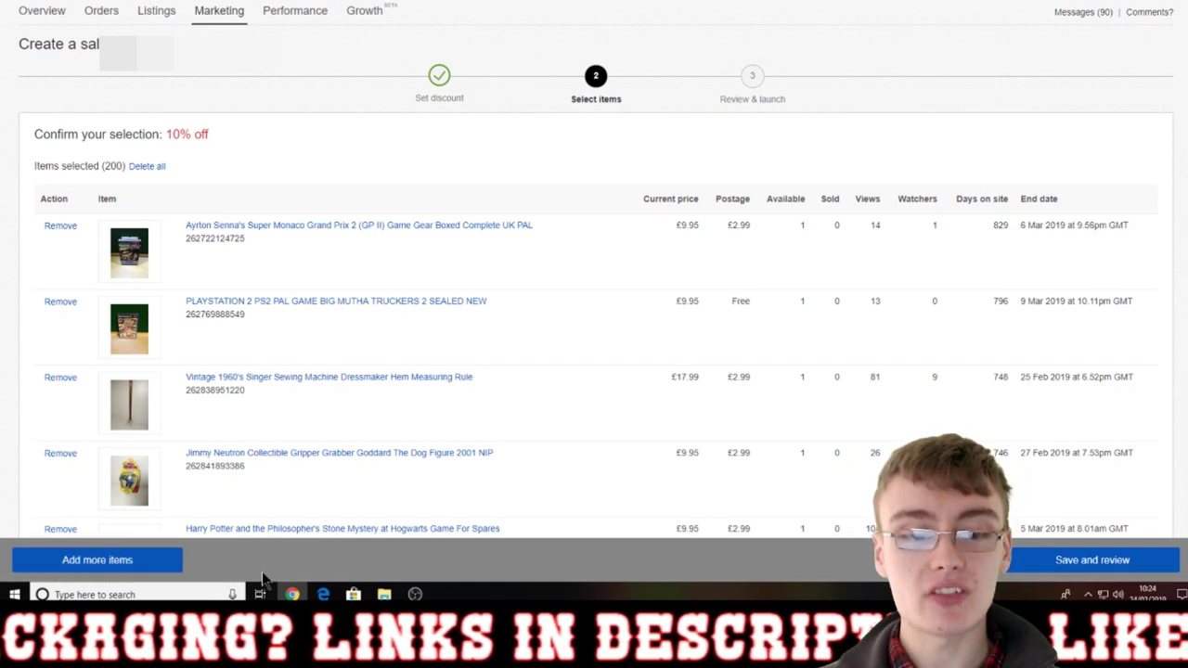
click(87, 562)
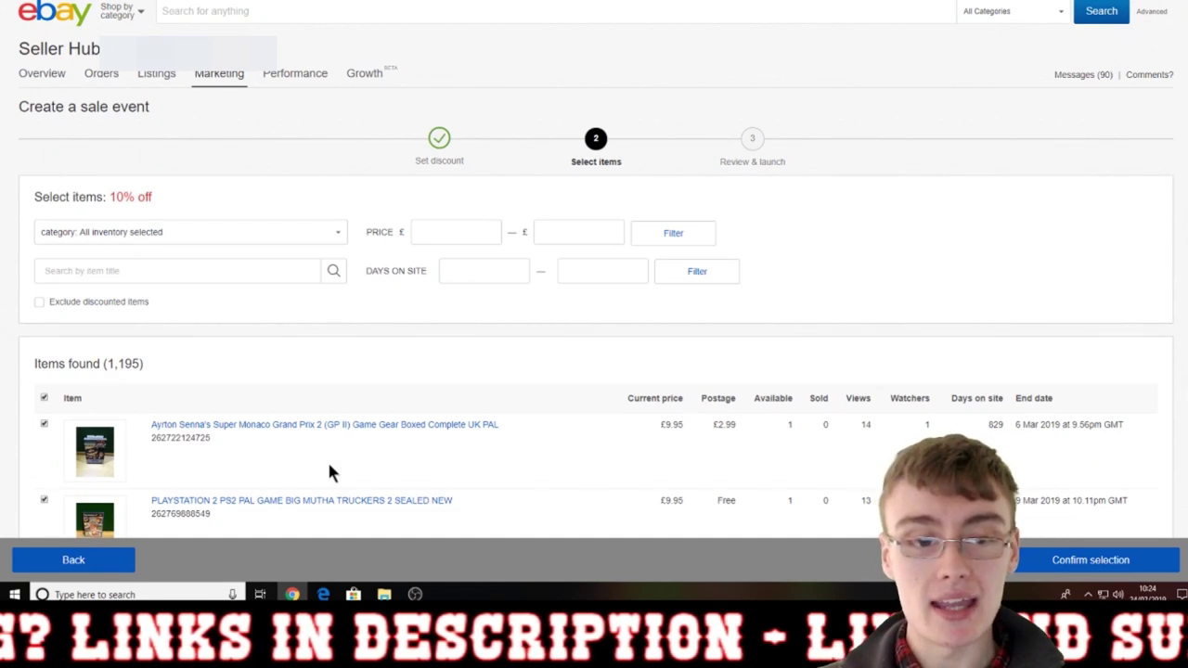
scroll(750, 324, down, 4)
scroll(769, 297, down, 2)
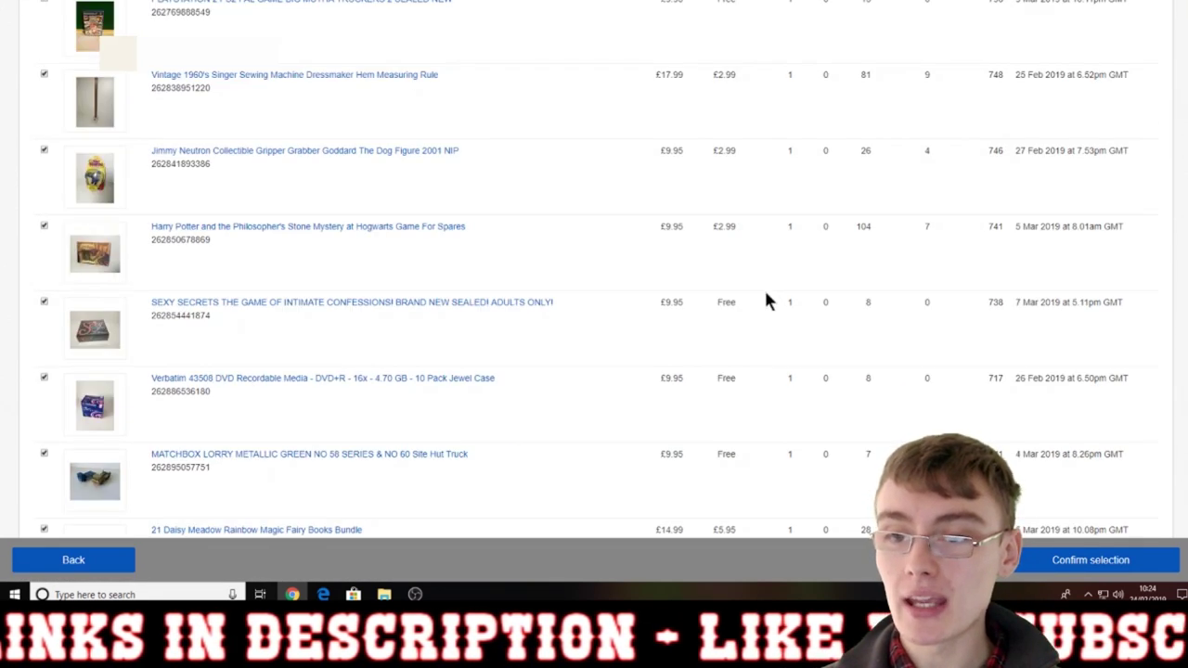
scroll(920, 189, down, 7)
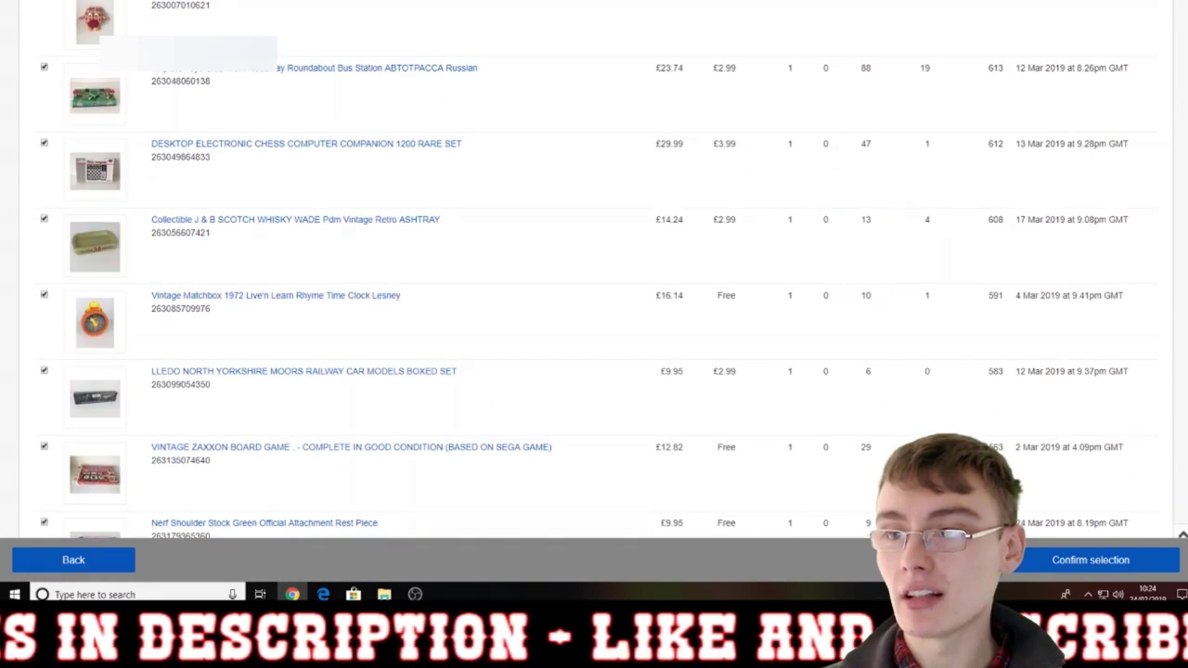
scroll(1150, 88, down, 20)
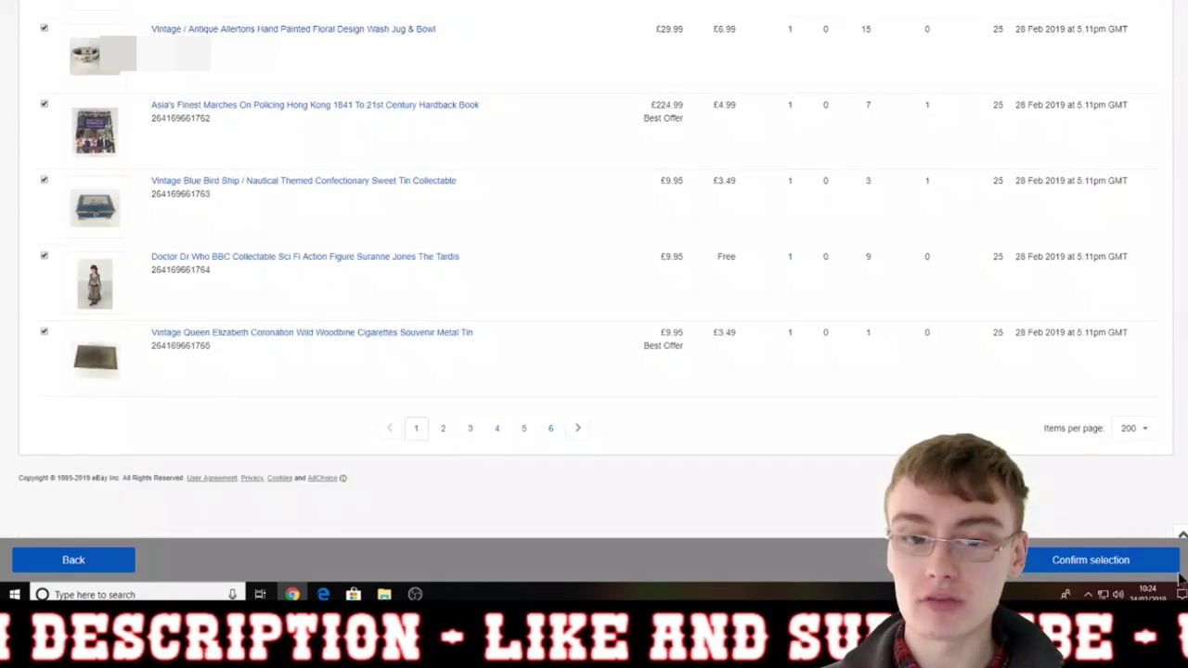
click(449, 428)
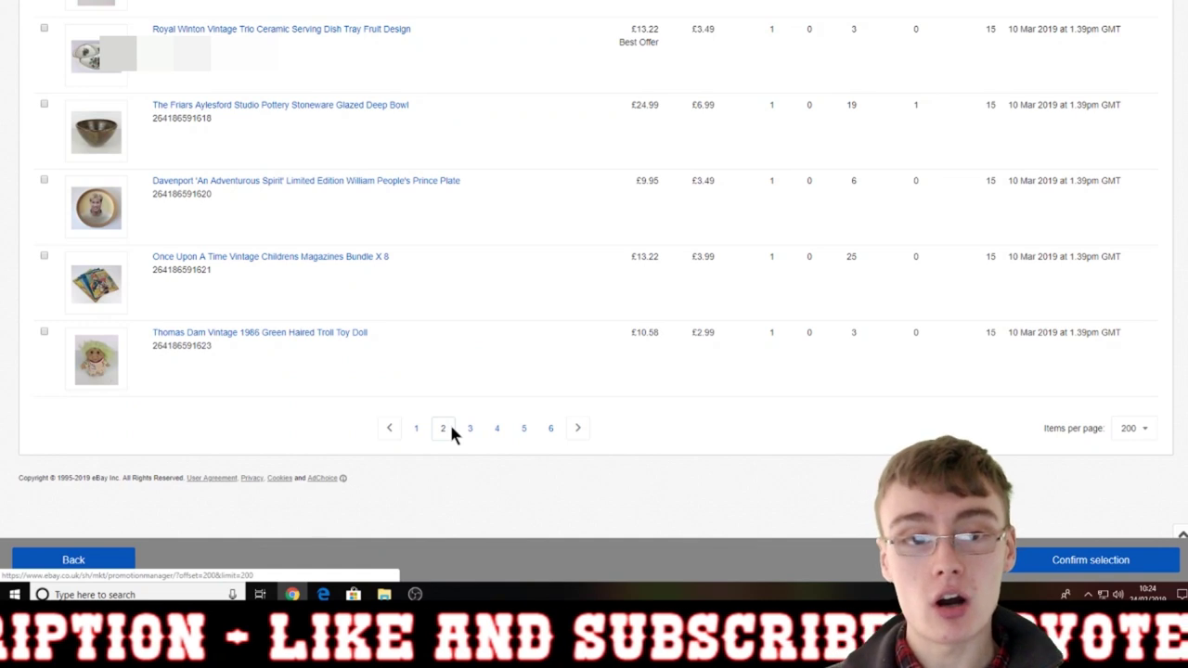
Mark the Britvic ashtray, Crown Devon serving plate, silver plate posy vases and Flight Radio Guide listings individually on page 2.
scroll(495, 397, up, 10)
scroll(502, 384, up, 6)
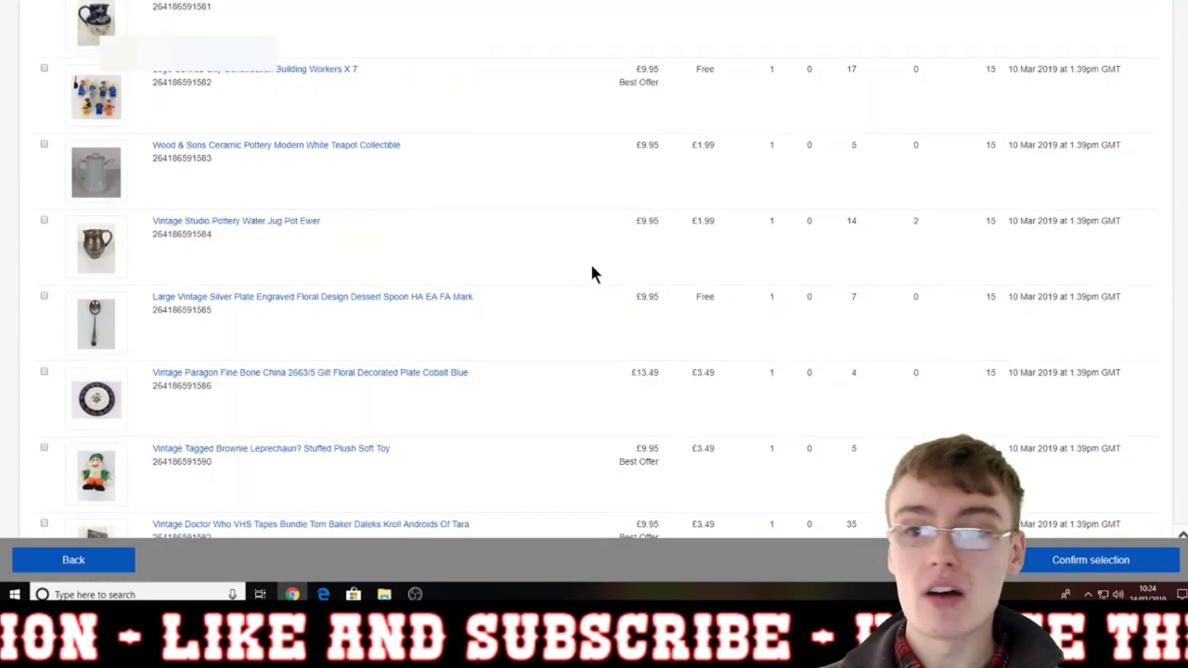
scroll(502, 384, up, 15)
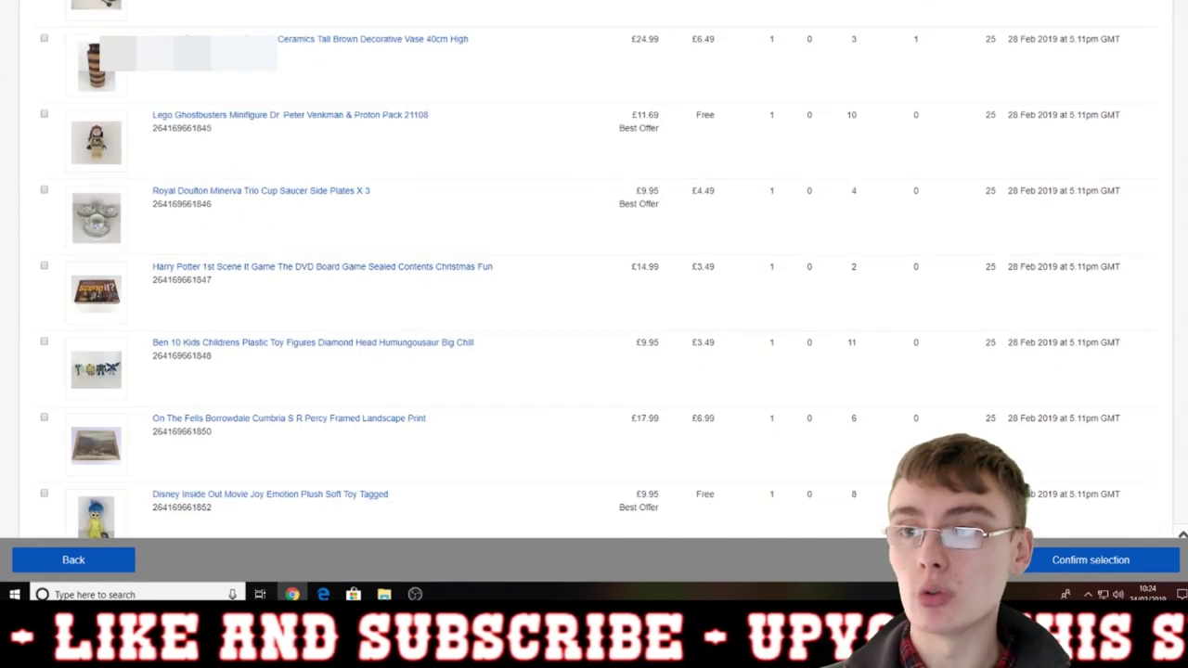
scroll(638, 243, down, 3)
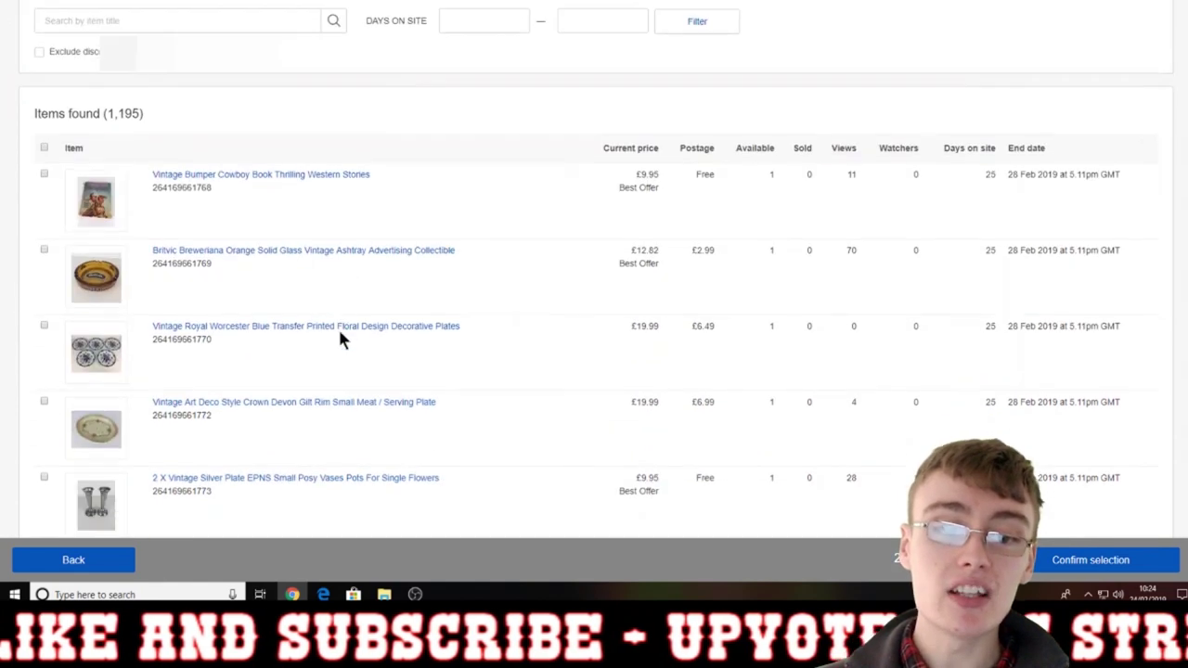
click(43, 250)
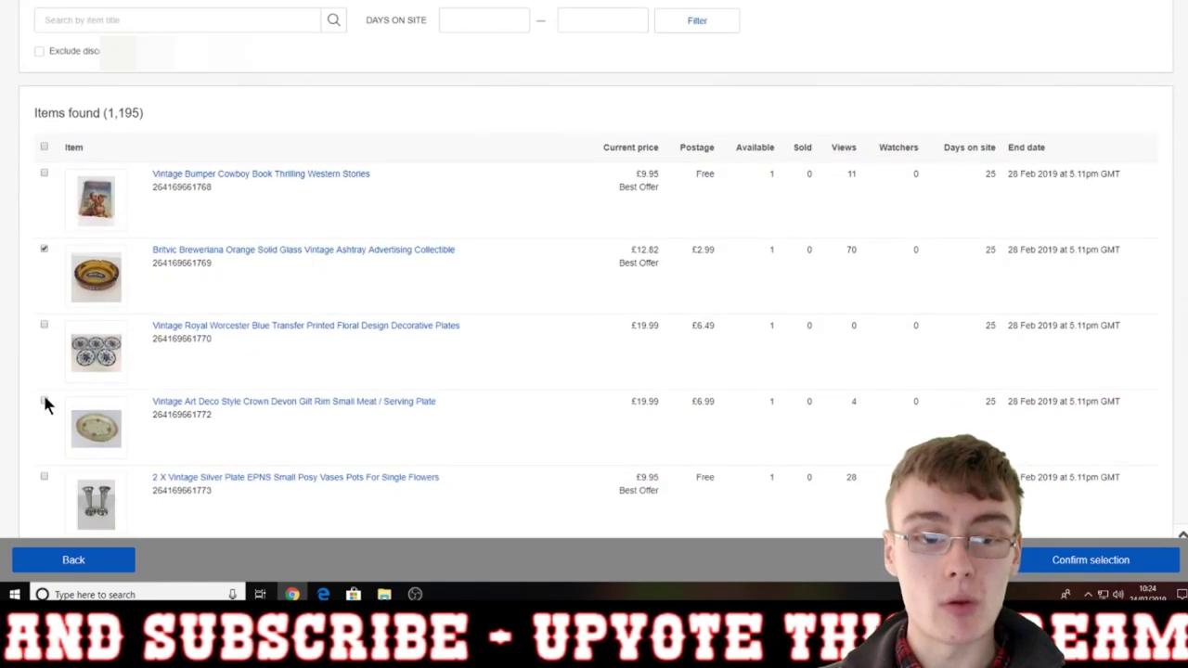
scroll(53, 269, down, 3)
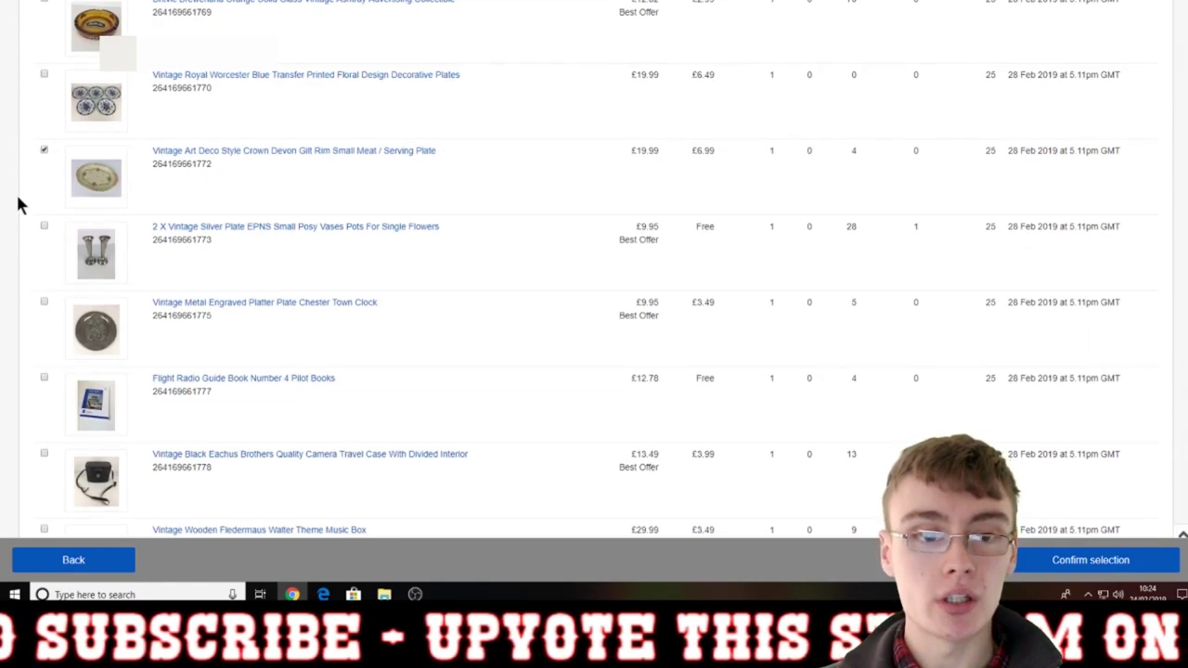
click(44, 228)
scroll(45, 231, down, 3)
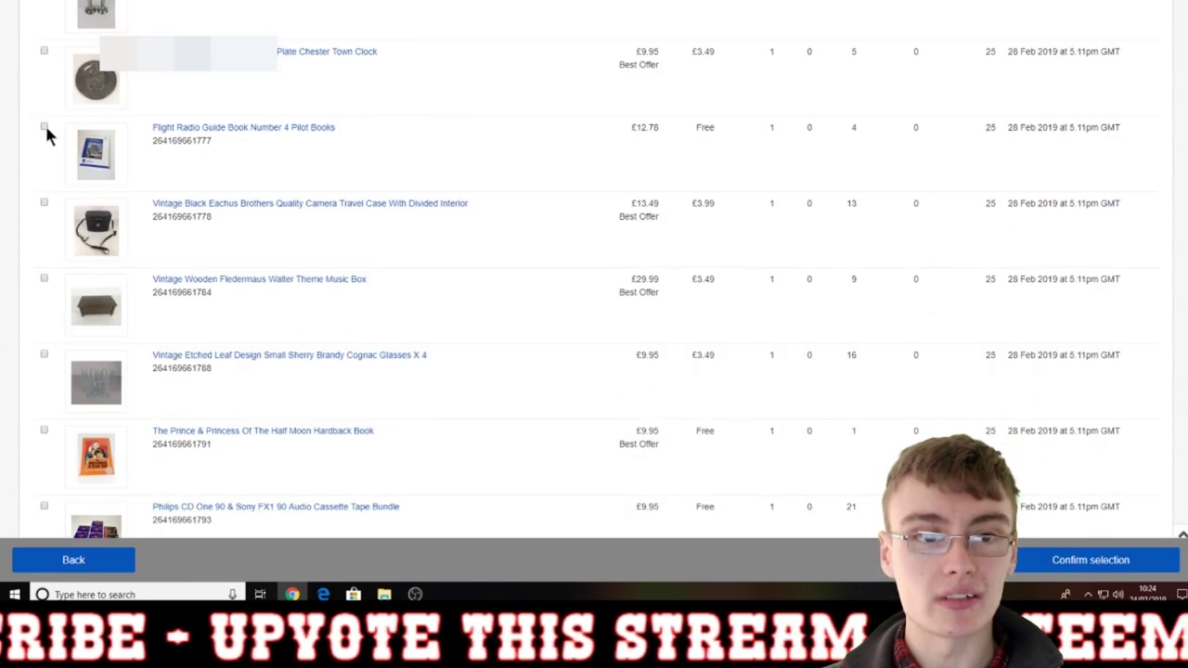
click(44, 127)
Select every listing on the second inventory page and confirm the selection.
scroll(111, 172, up, 6)
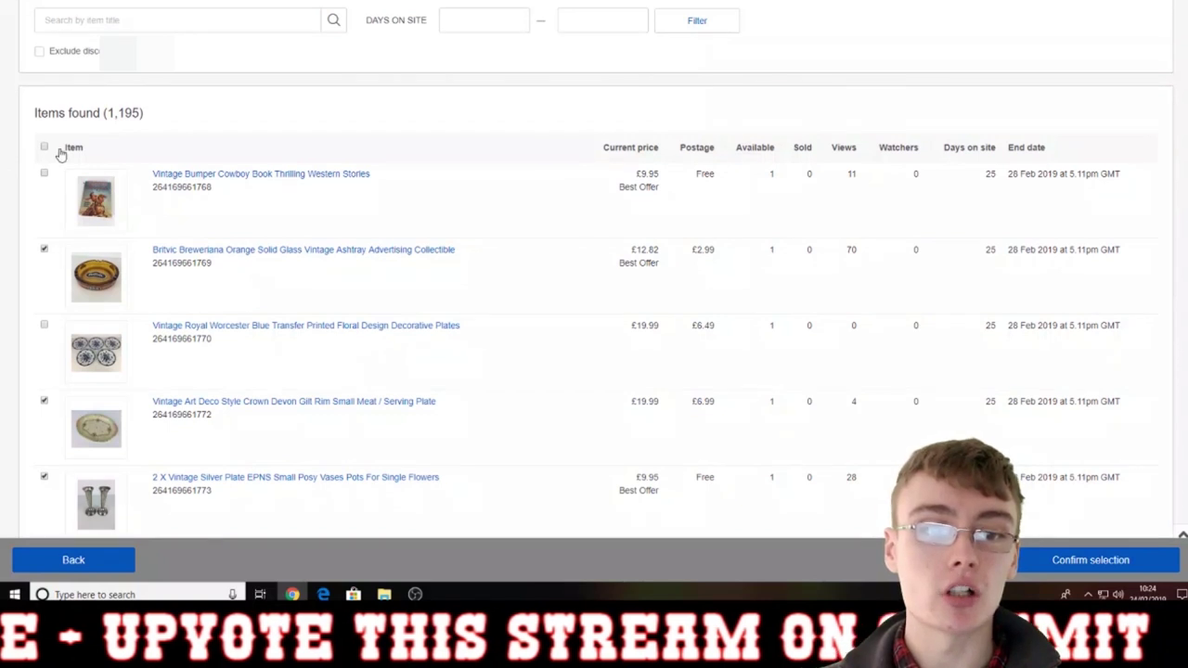
click(43, 148)
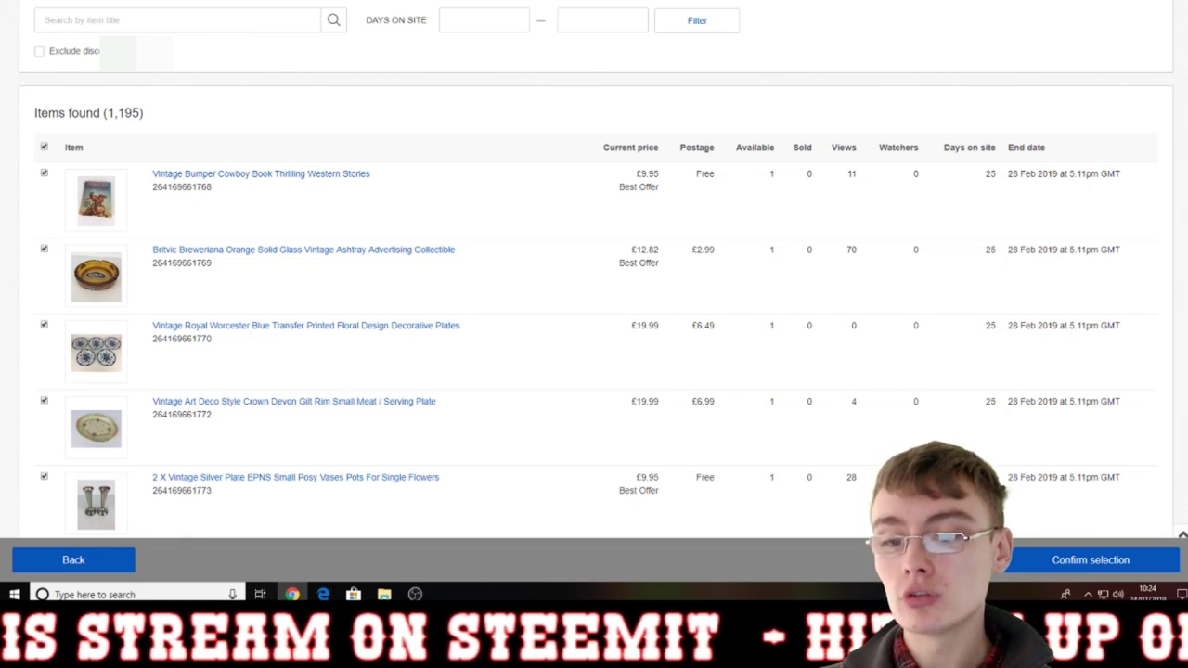
click(1085, 564)
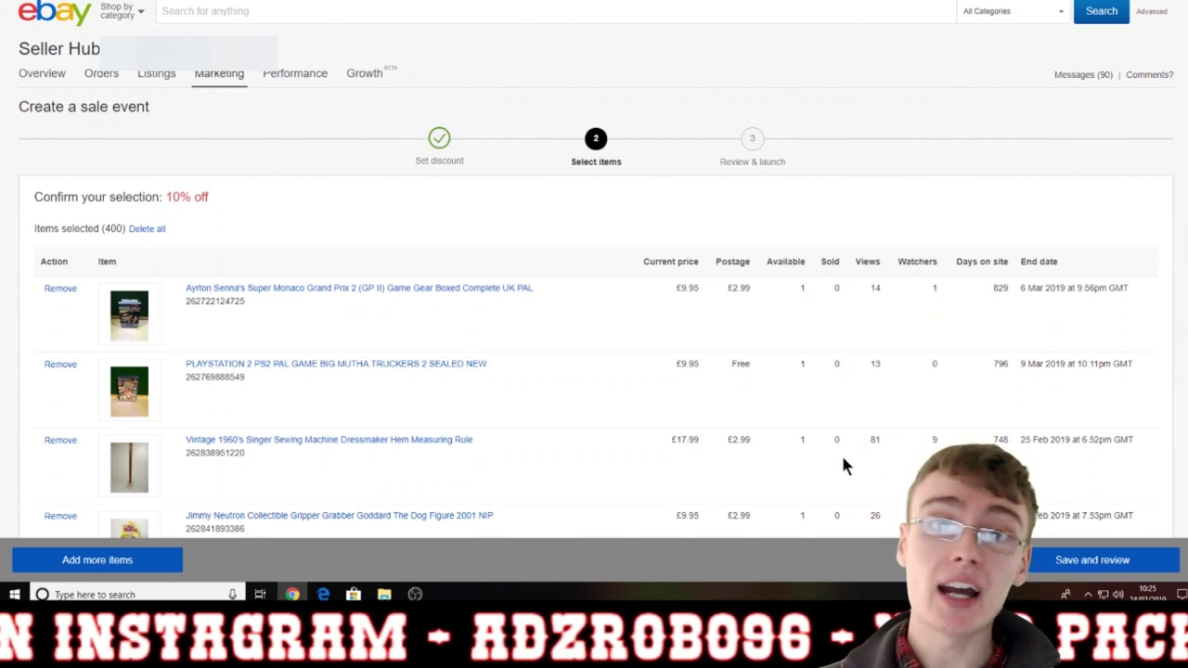
Look through the items selected for the sale, and save them to proceed to the review and launch stage.
scroll(631, 334, down, 3)
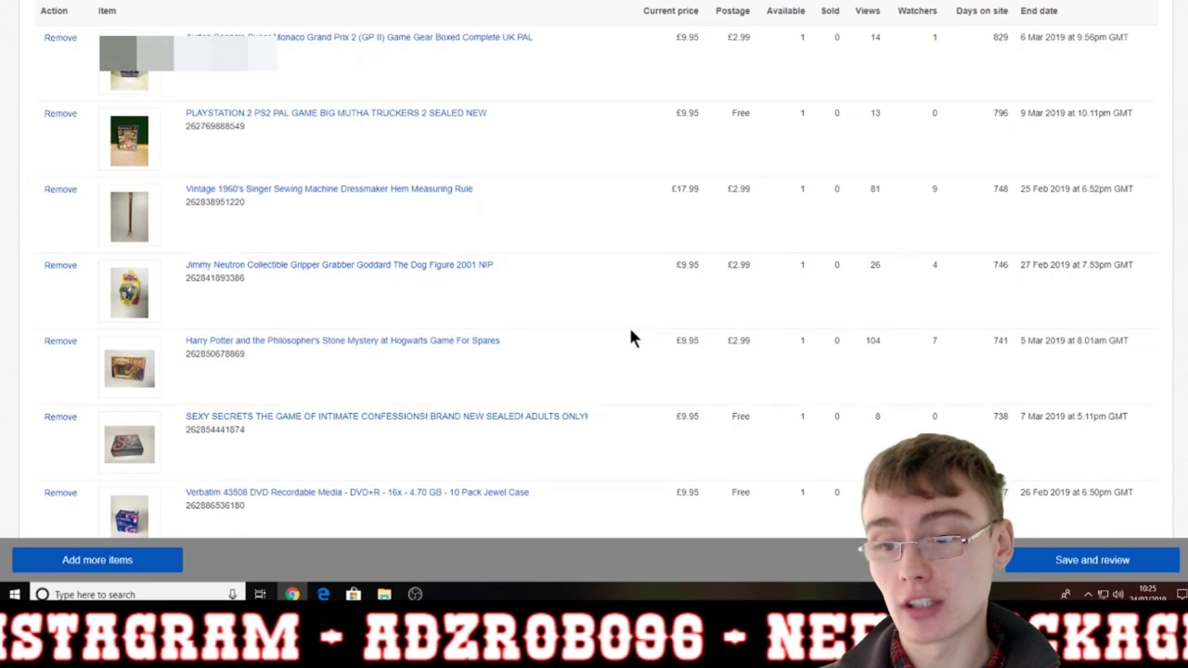
scroll(684, 343, down, 8)
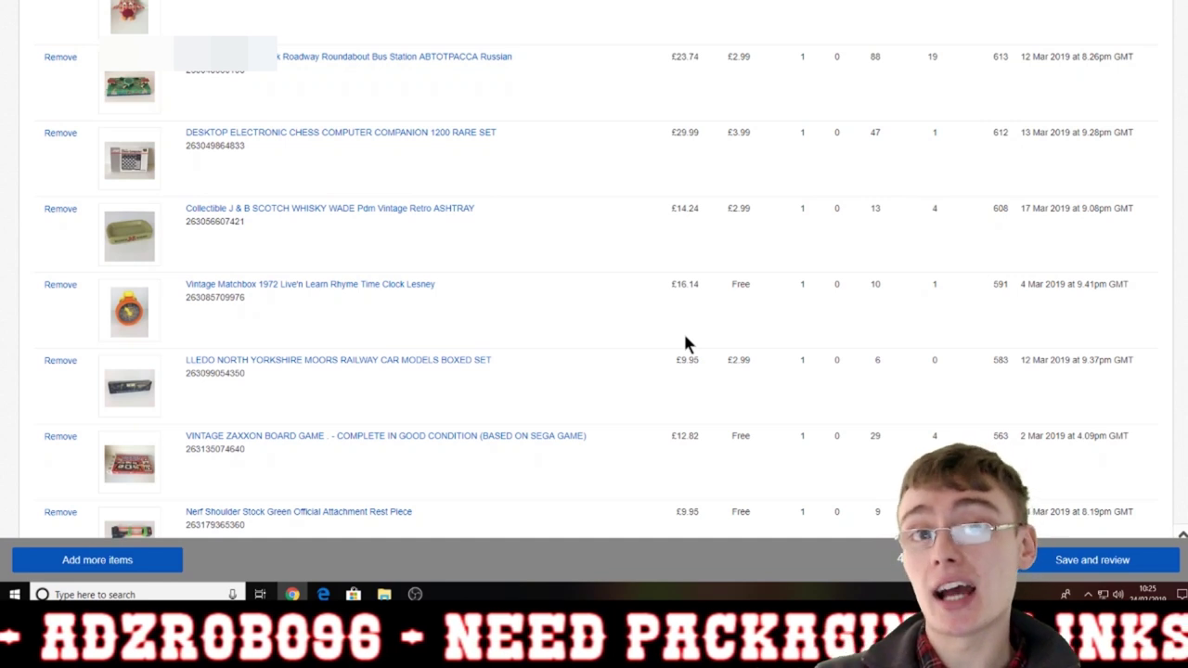
scroll(835, 340, down, 3)
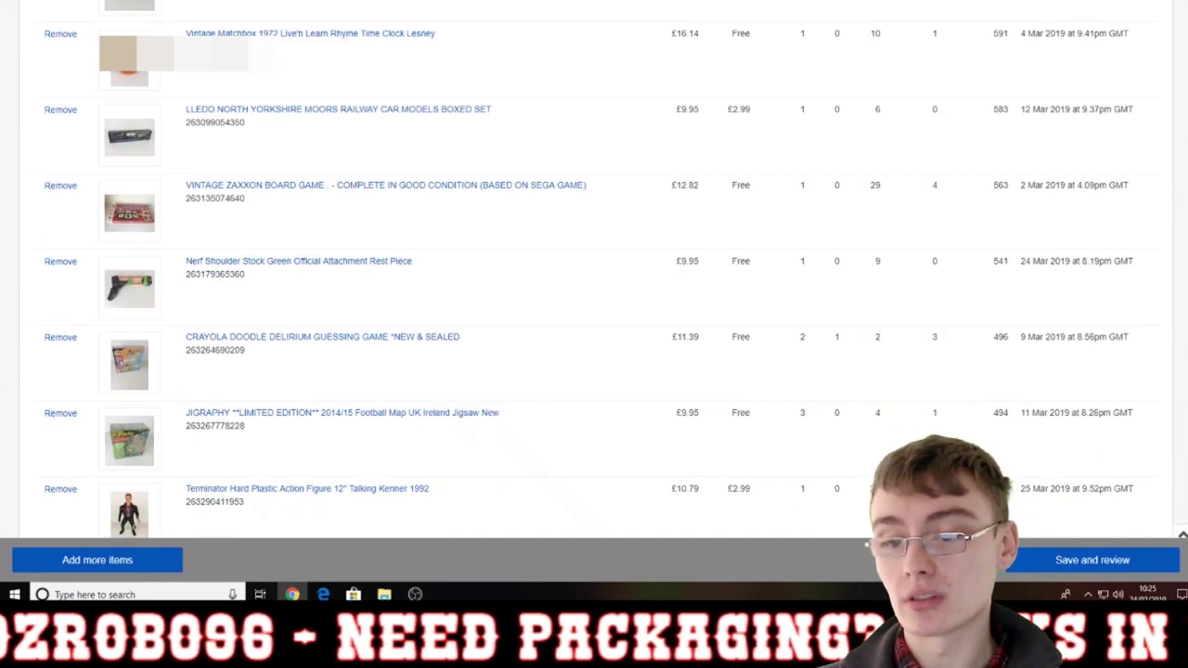
scroll(594, 279, down, 3)
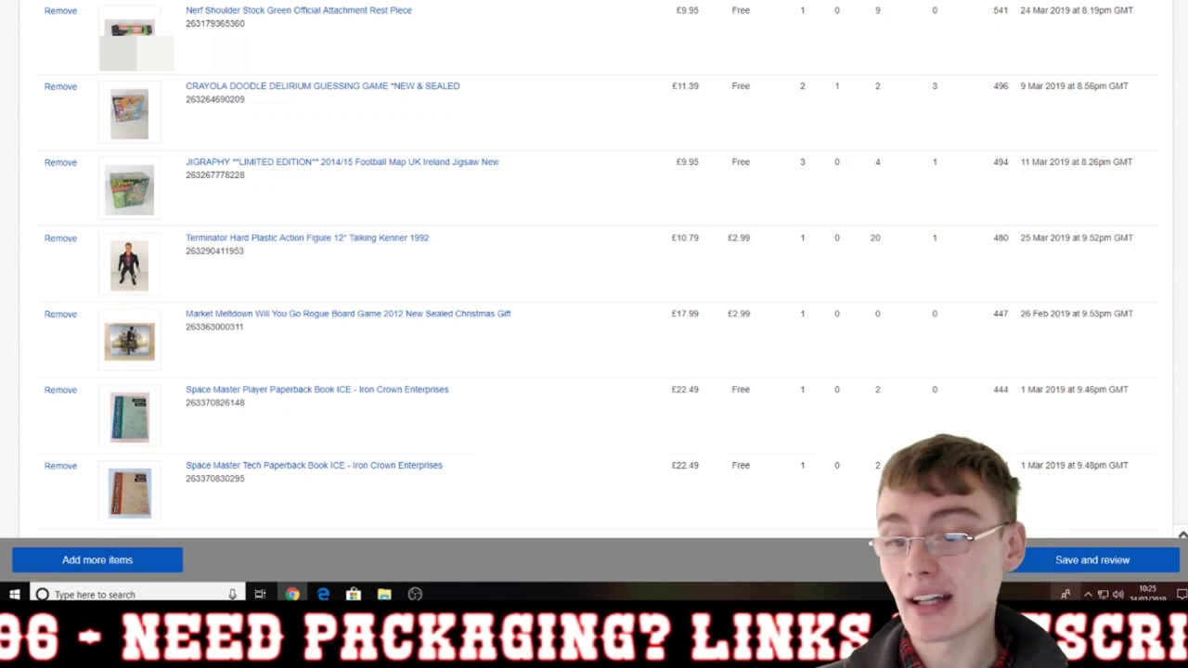
click(1125, 568)
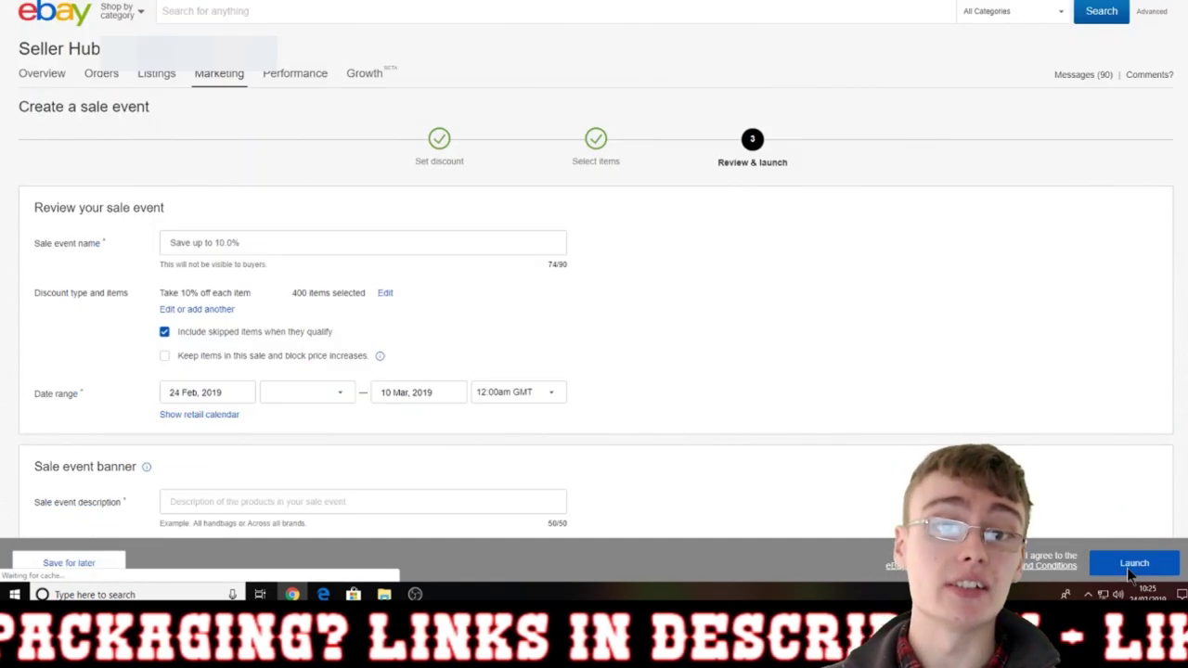
Replace the default sale event name with Summer Event, and change it to Summer Sale.
scroll(492, 356, down, 1)
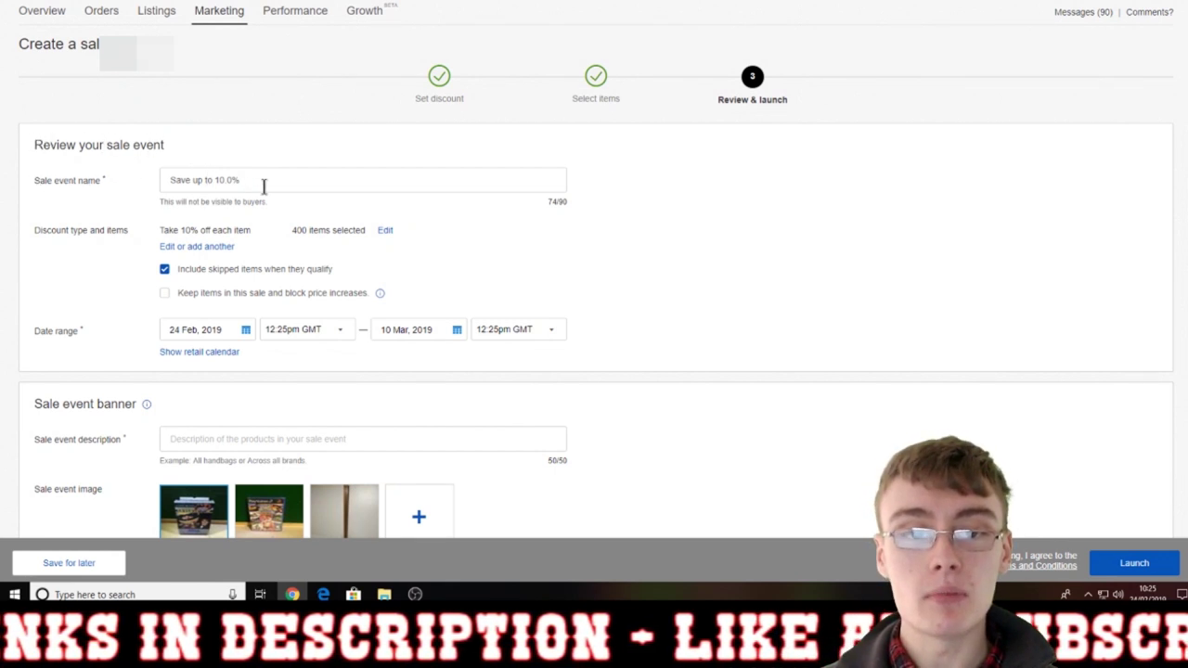
drag(265, 182, 45, 183)
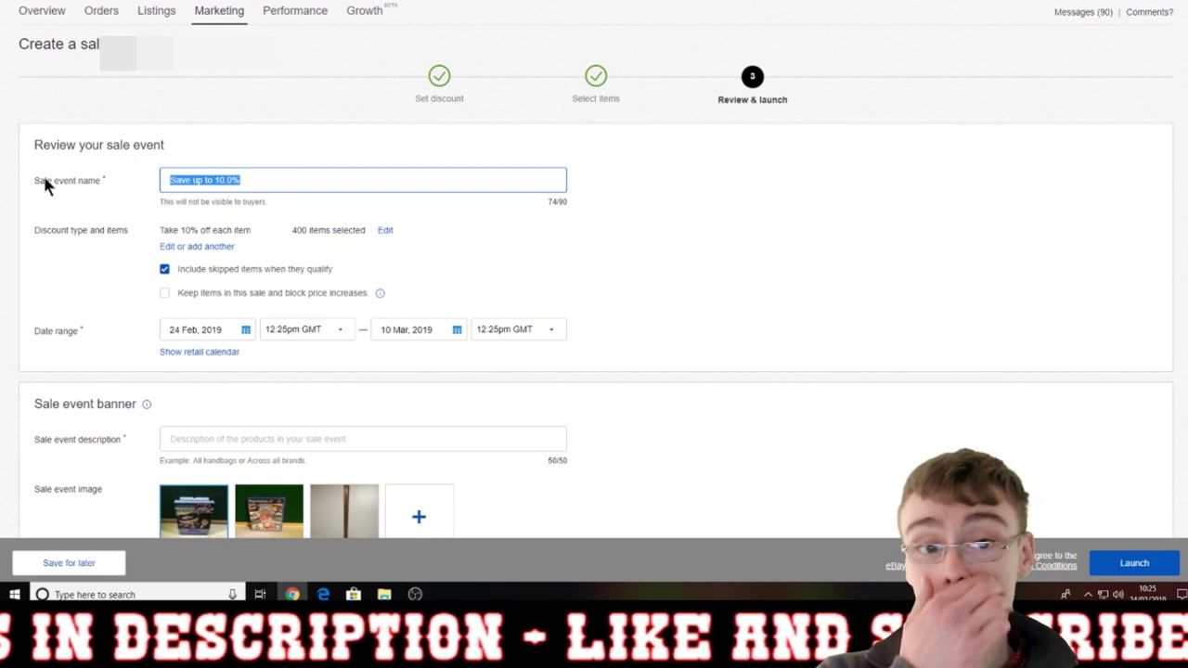
key(BackSpace)
text(Summer)
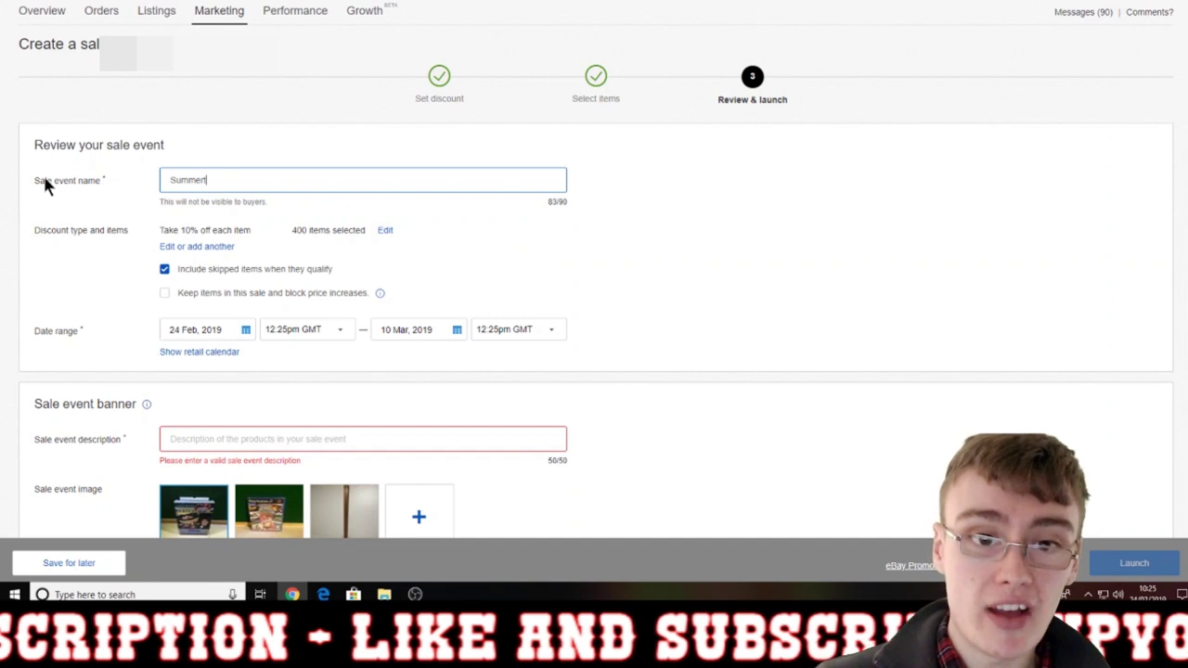
text( Event)
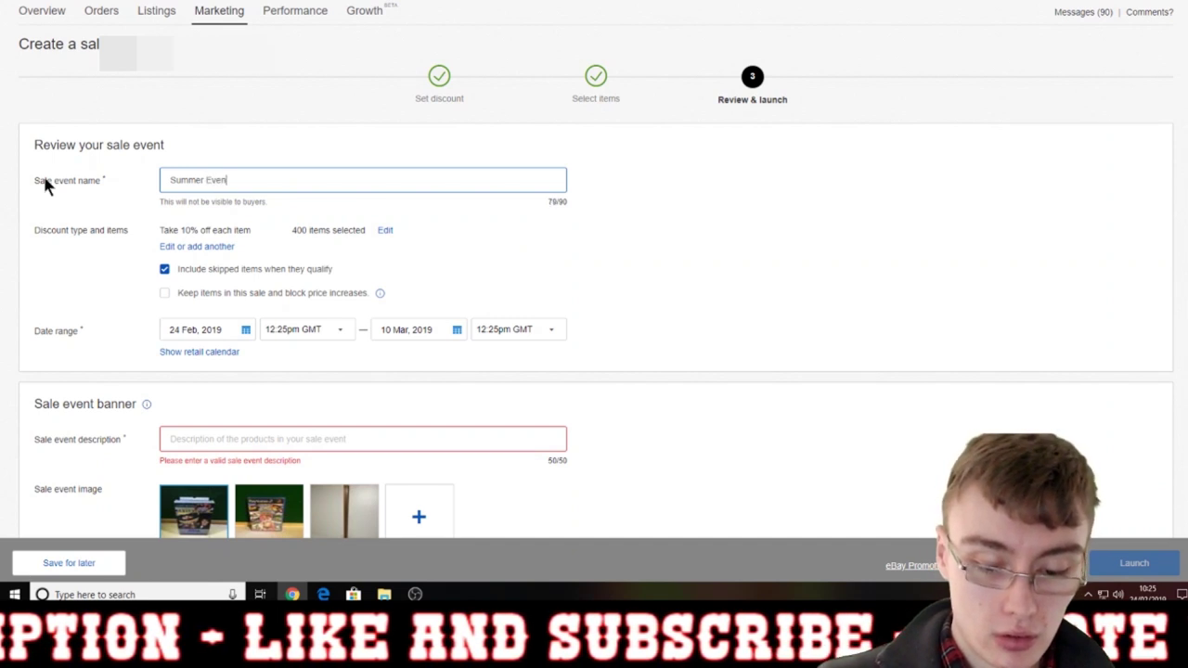
key(BackSpace)
key(BackSpace)
key(BackSpace)
key(BackSpace)
key(BackSpace)
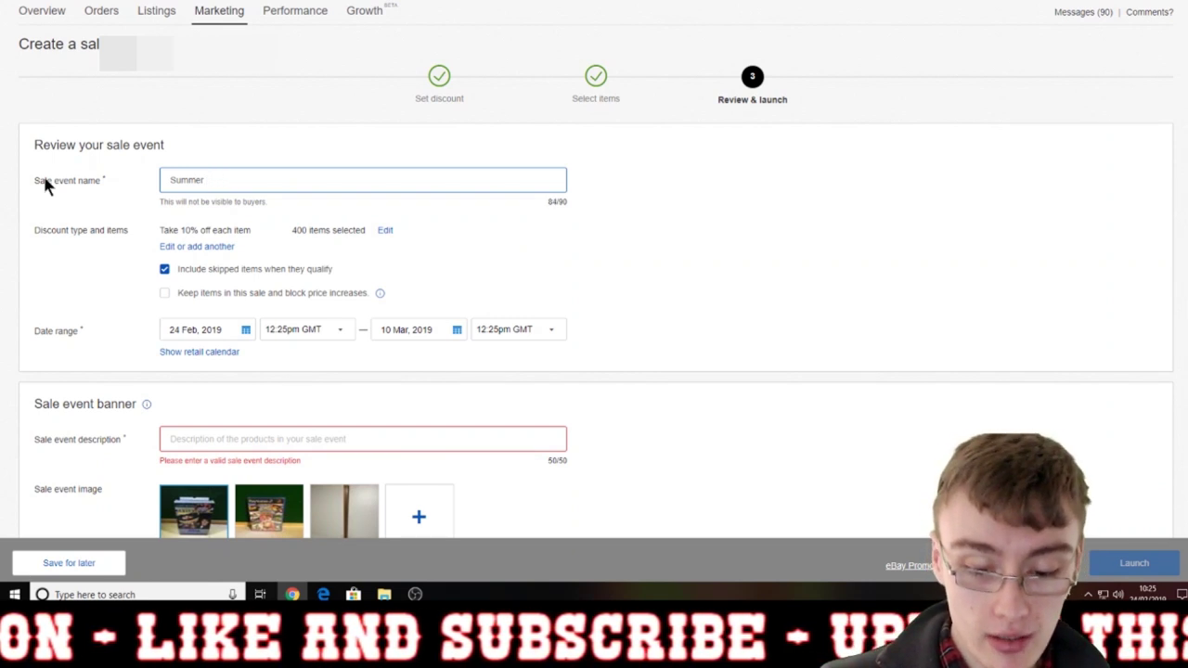
text(Sale)
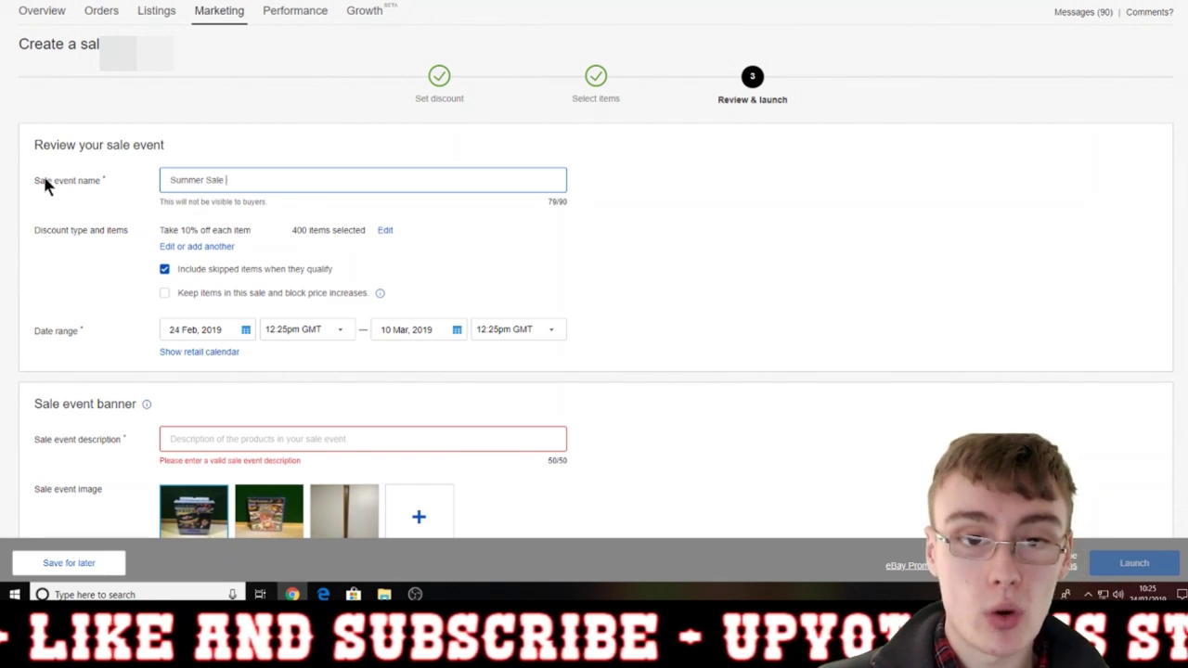
Rename the sale event as Winter Sale.
key(BackSpace)
key(BackSpace)
key(BackSpace)
key(BackSpace)
key(BackSpace)
key(BackSpace)
key(BackSpace)
key(BackSpace)
key(BackSpace)
key(BackSpace)
key(BackSpace)
text(W)
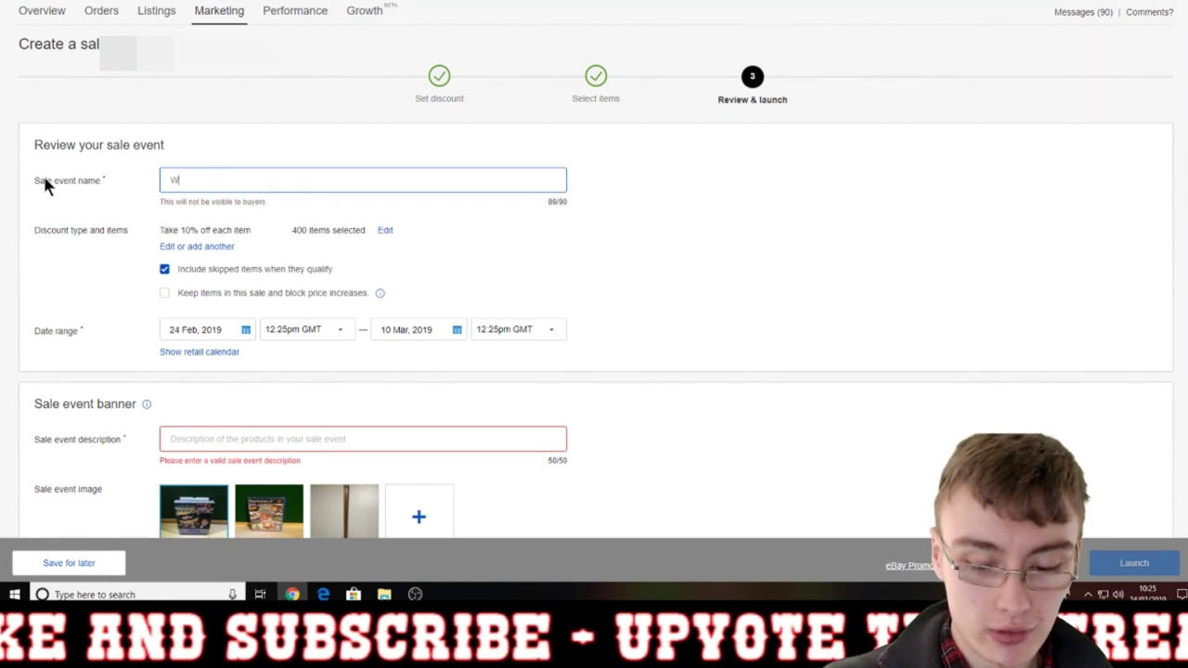
text(inte)
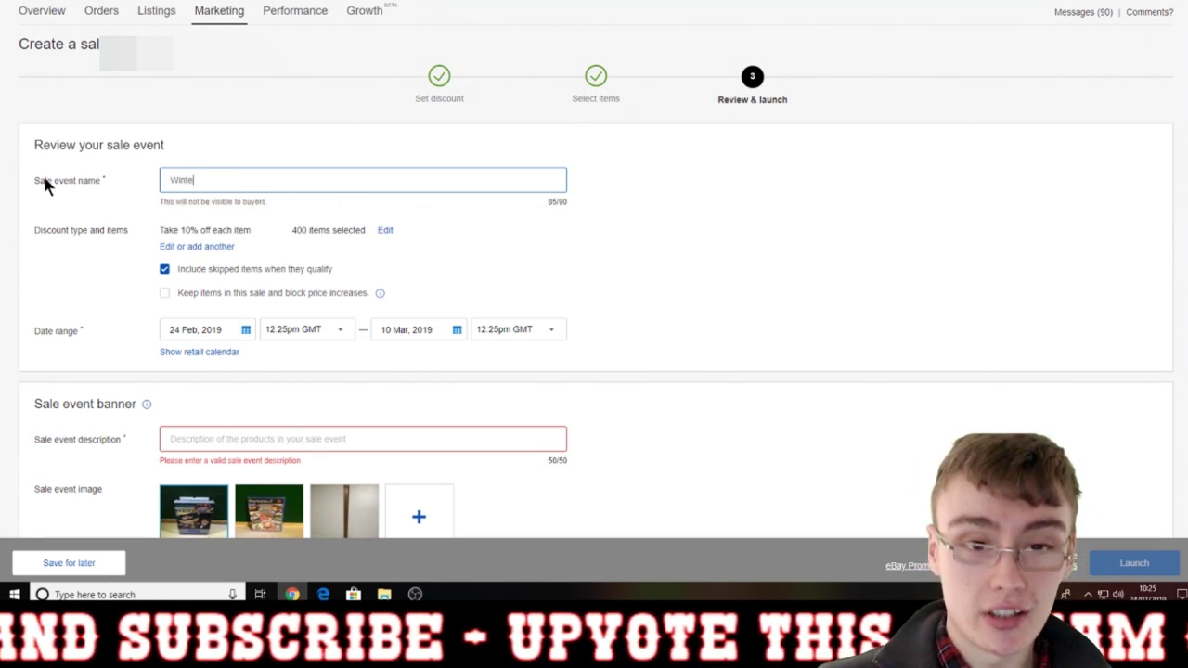
text(r Sale)
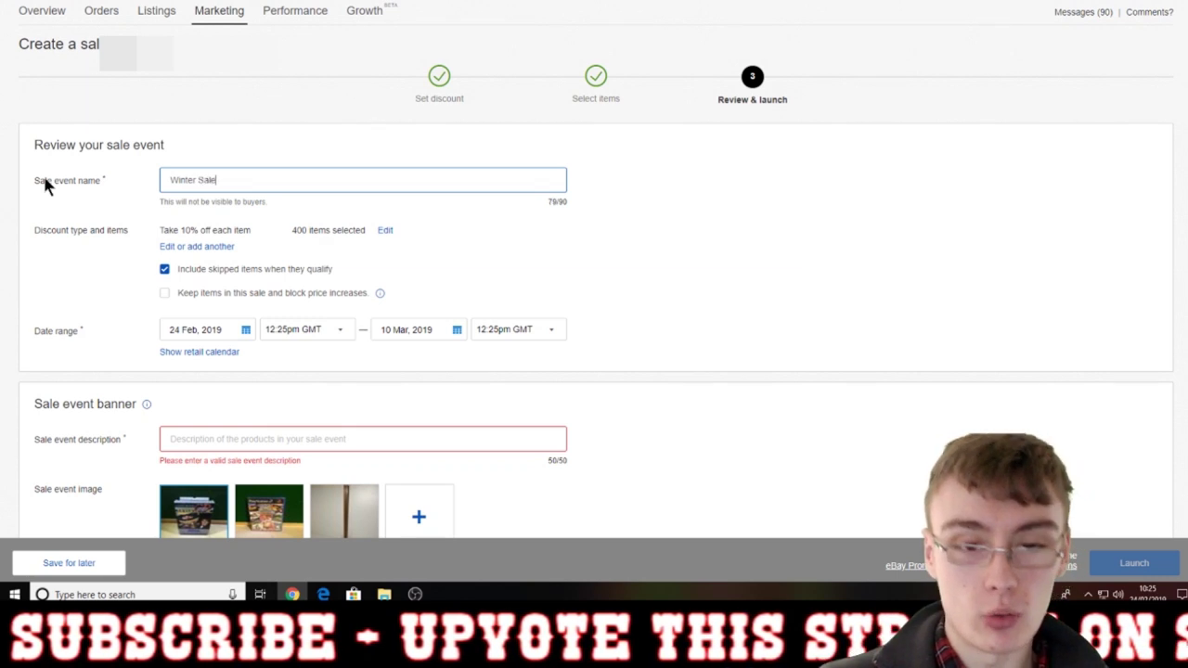
Set the sale event's start date to 24 Feb, 2019.
scroll(108, 204, down, 1)
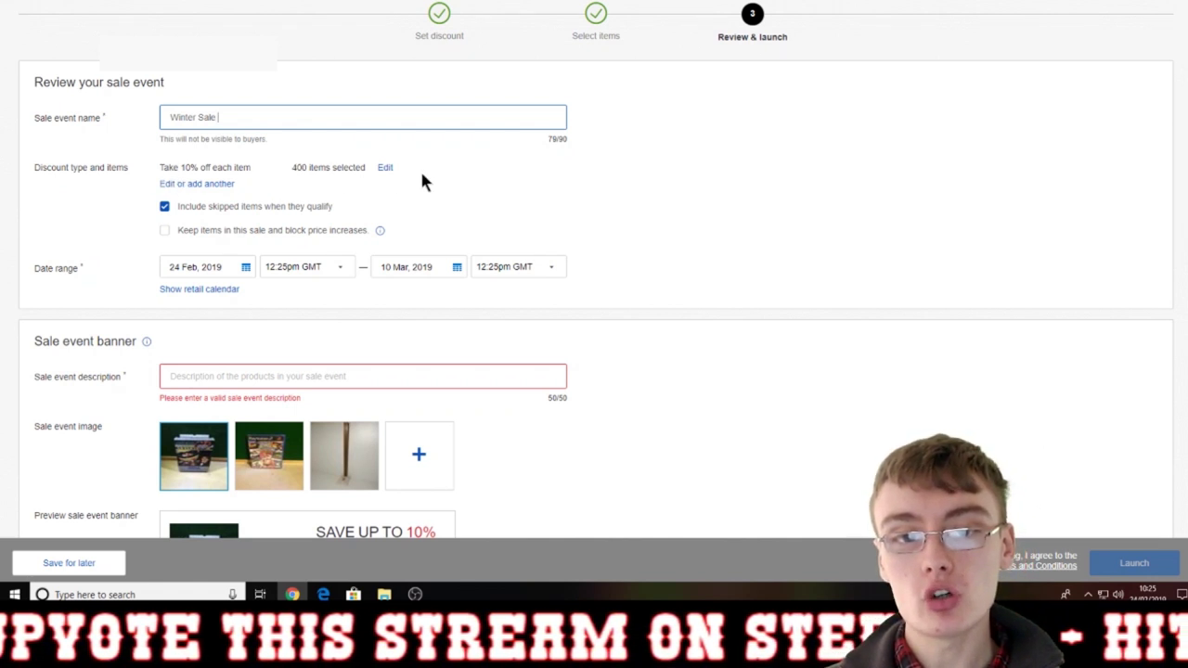
scroll(290, 170, down, 1)
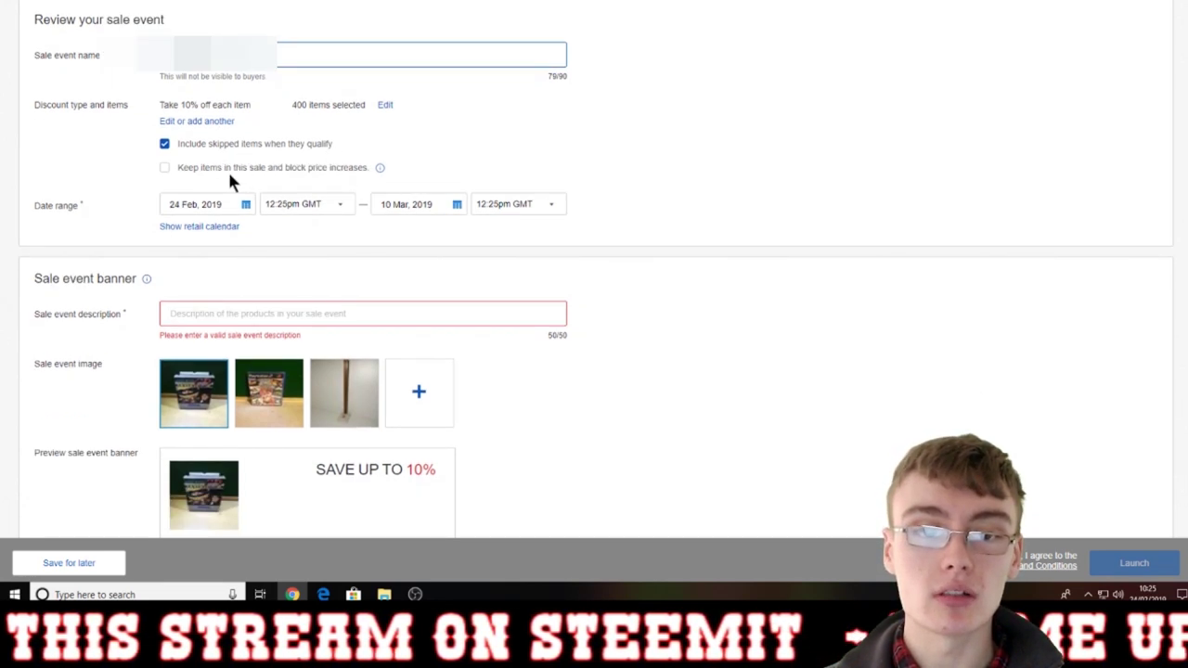
click(187, 200)
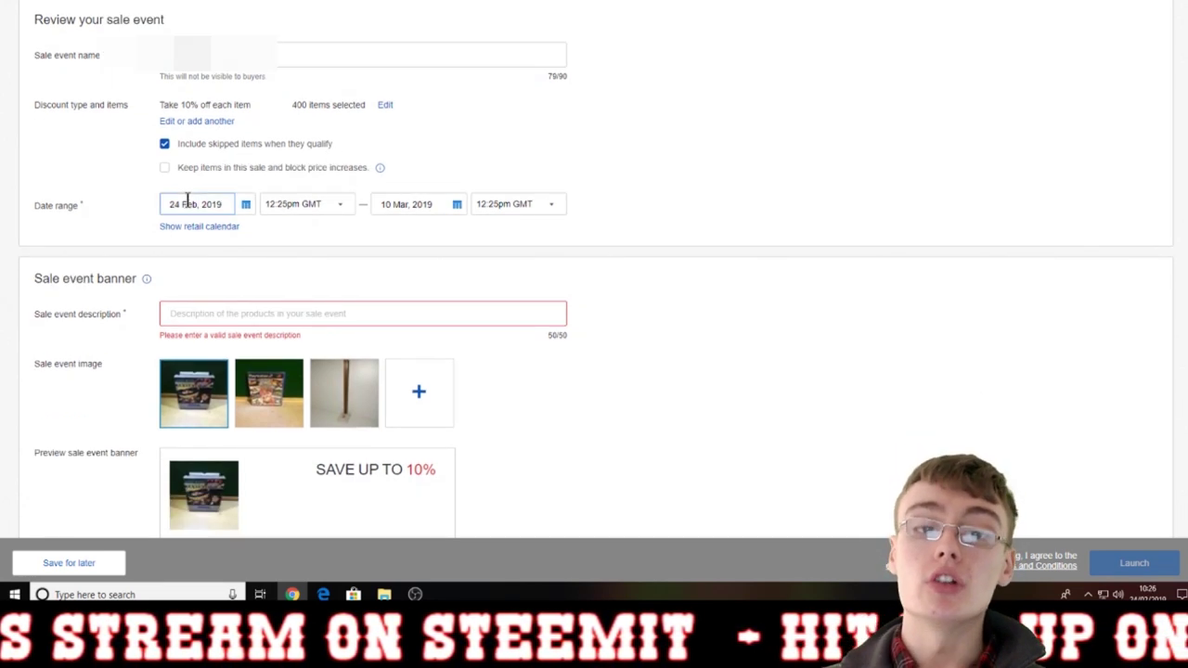
click(247, 205)
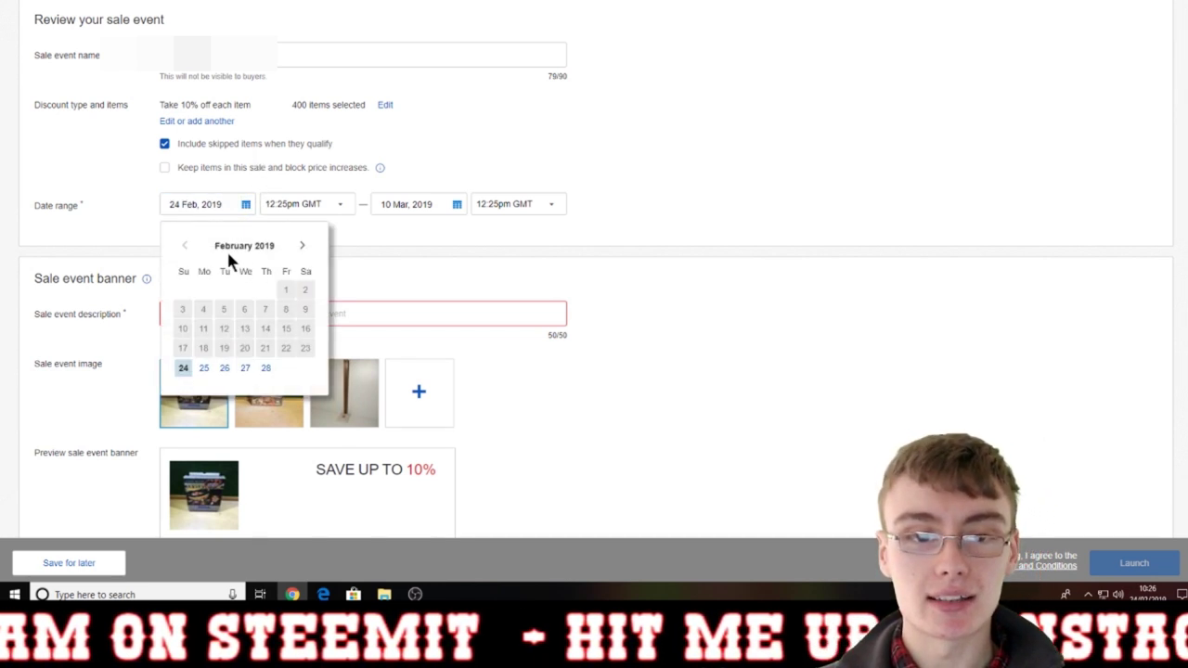
click(184, 368)
Set the sale event's end date to 1 Mar, 2019.
click(396, 210)
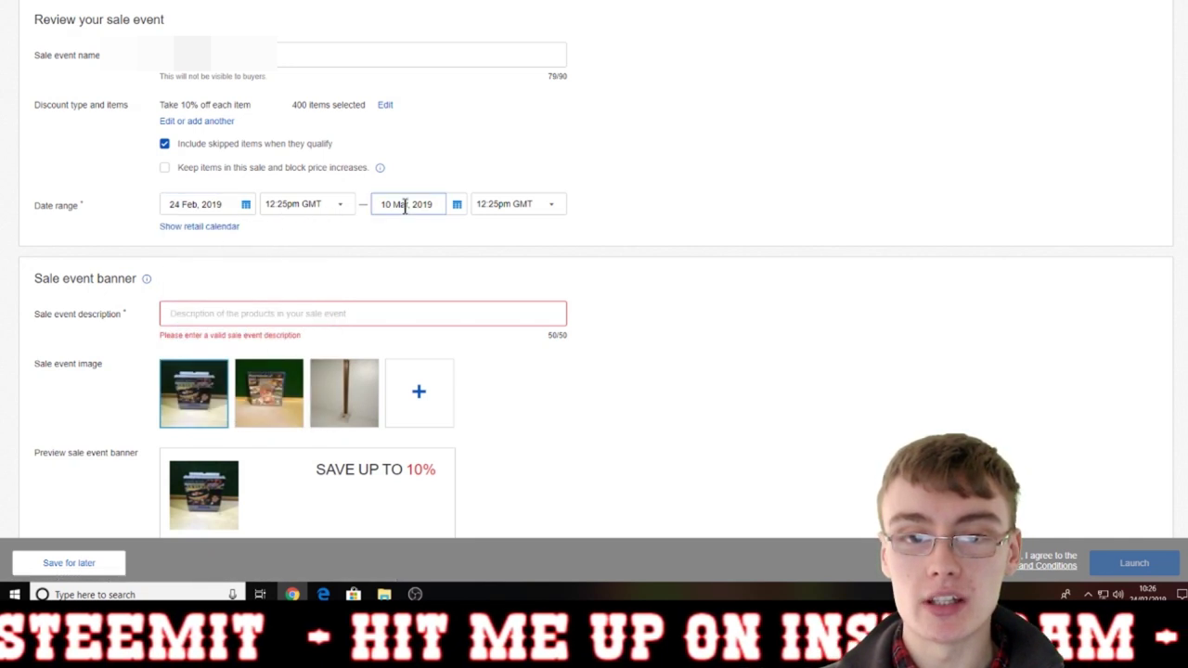
click(456, 205)
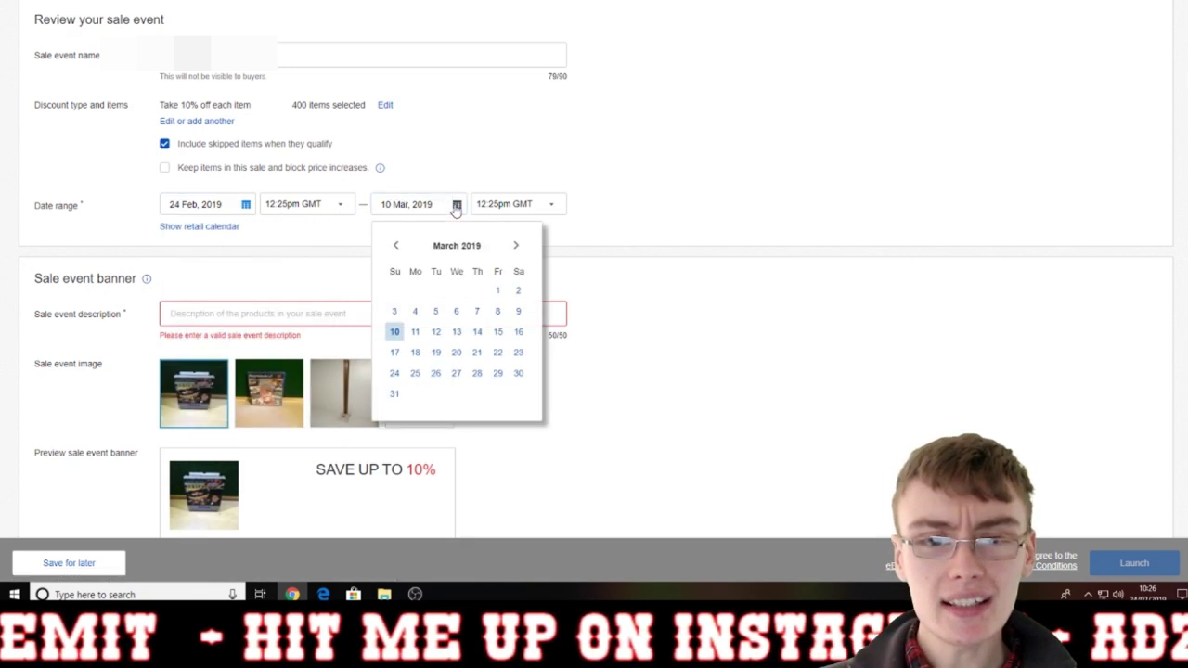
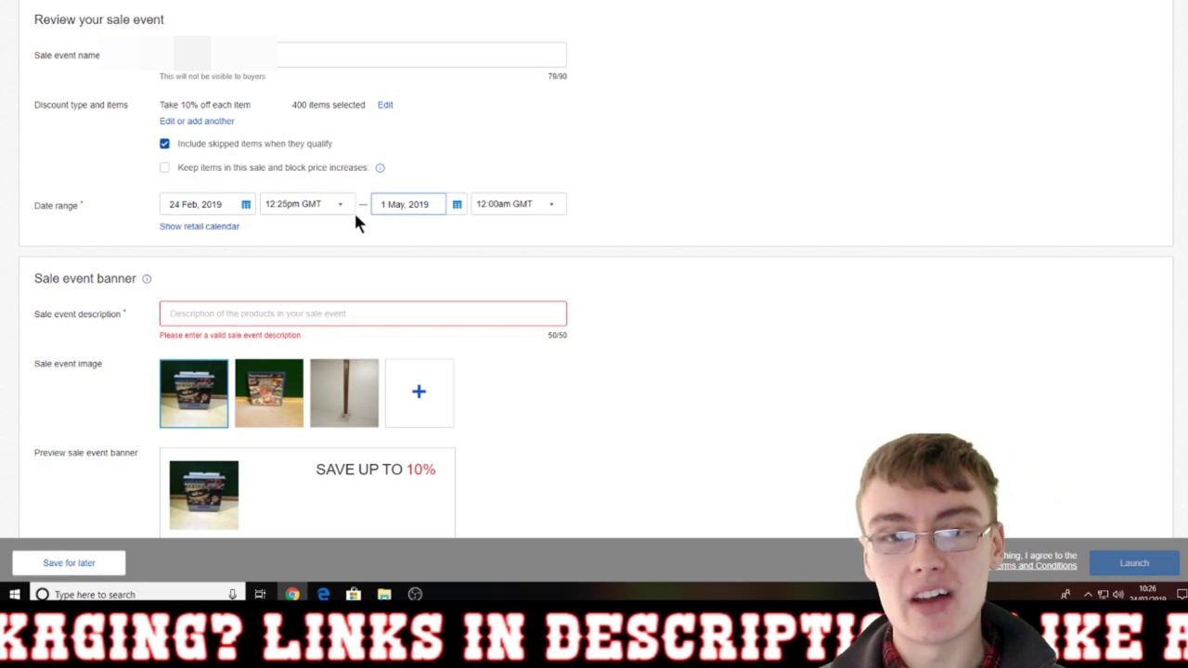
click(457, 205)
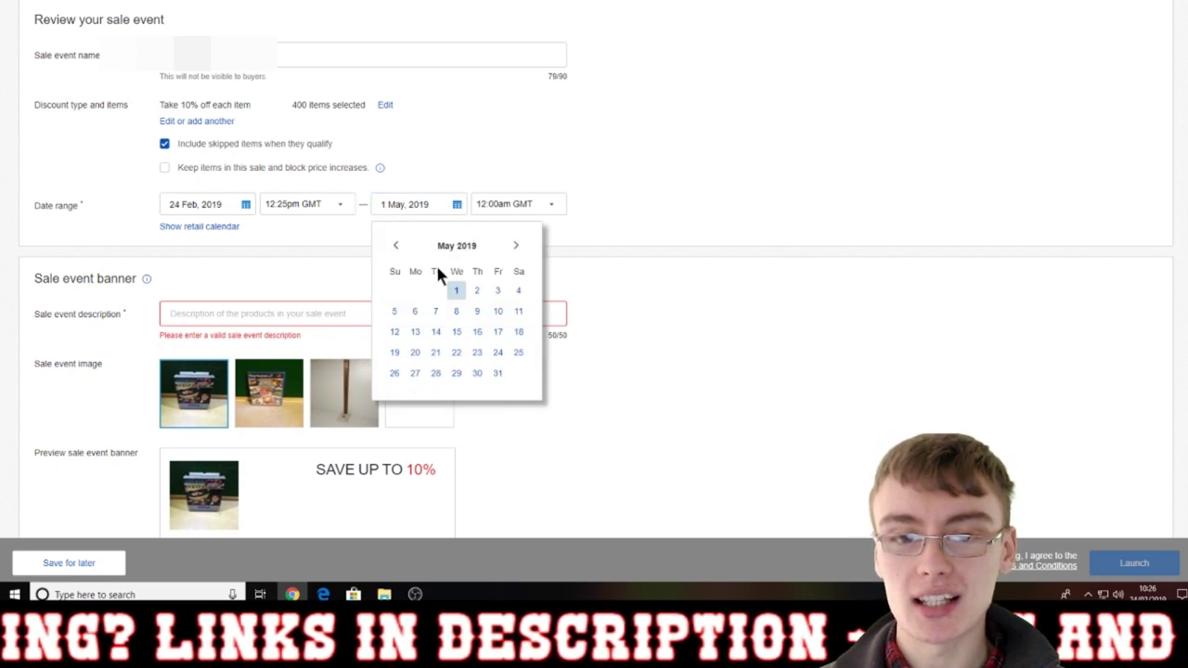
click(398, 248)
click(397, 249)
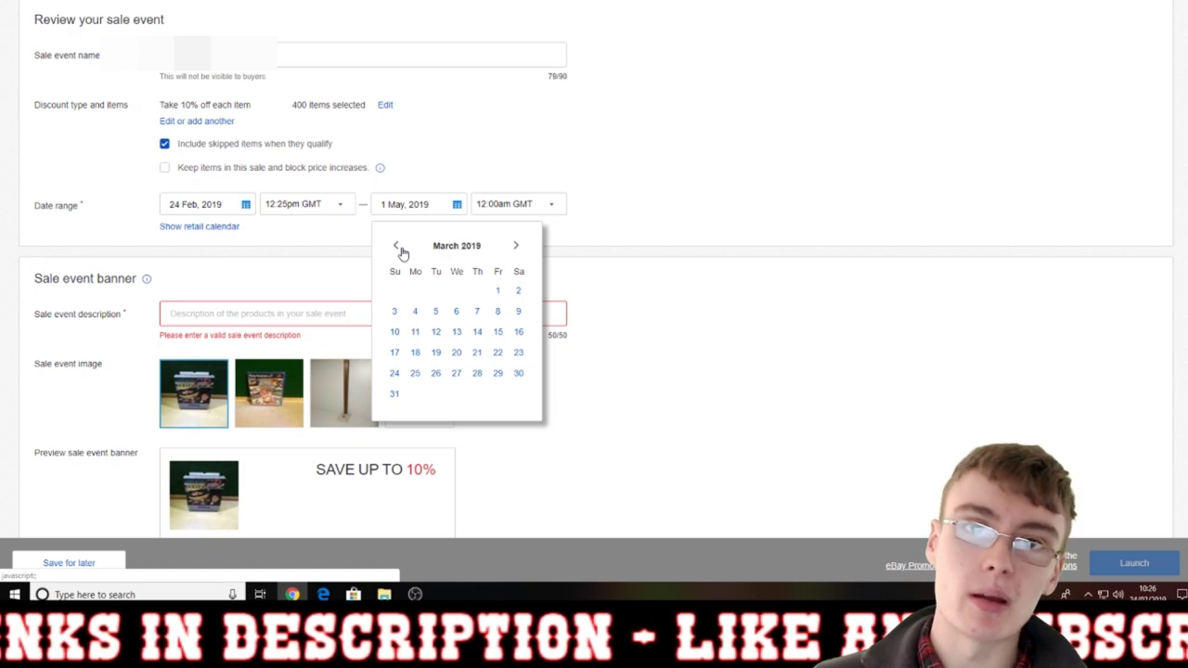
click(495, 290)
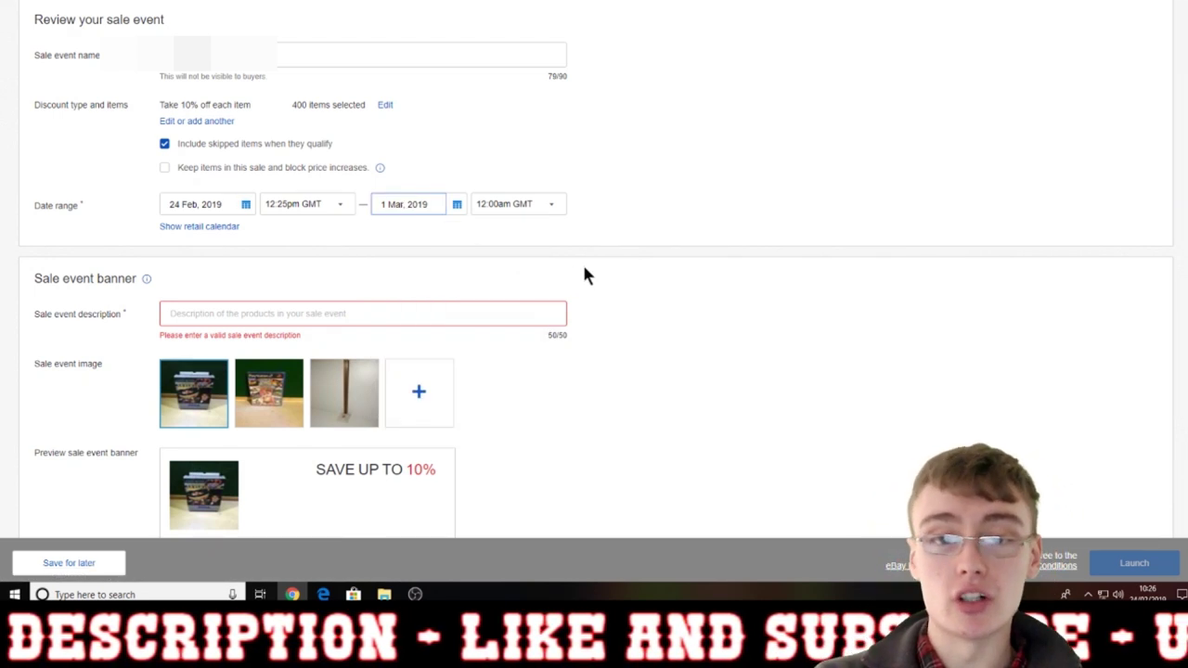
scroll(584, 272, down, 2)
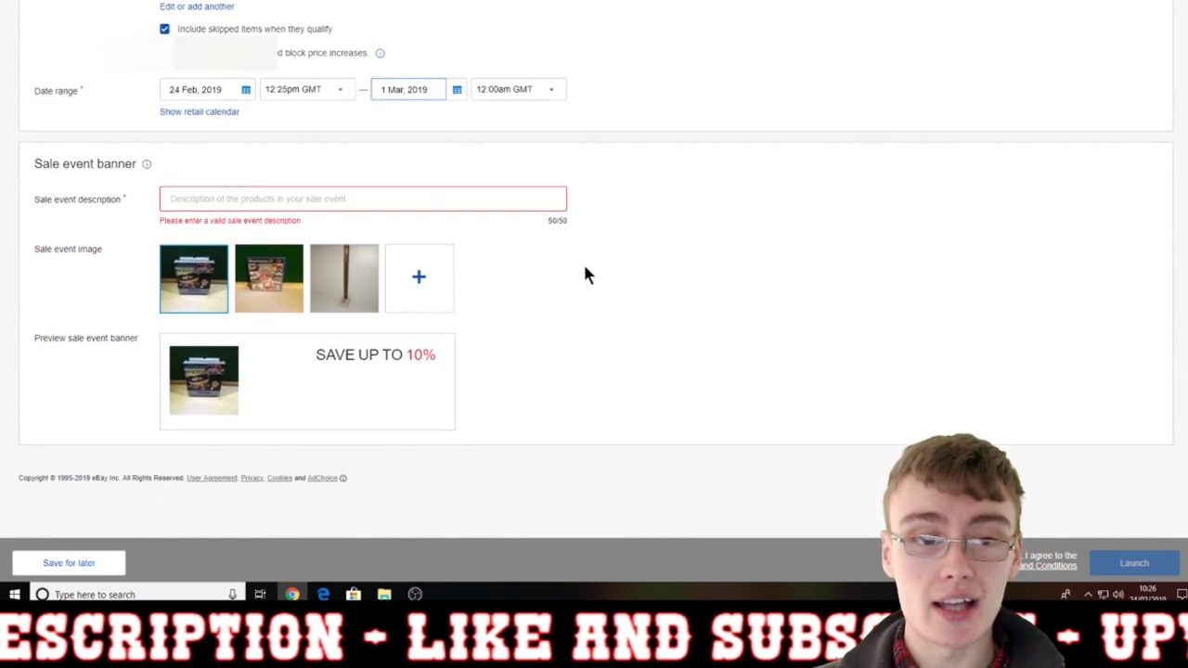
click(379, 200)
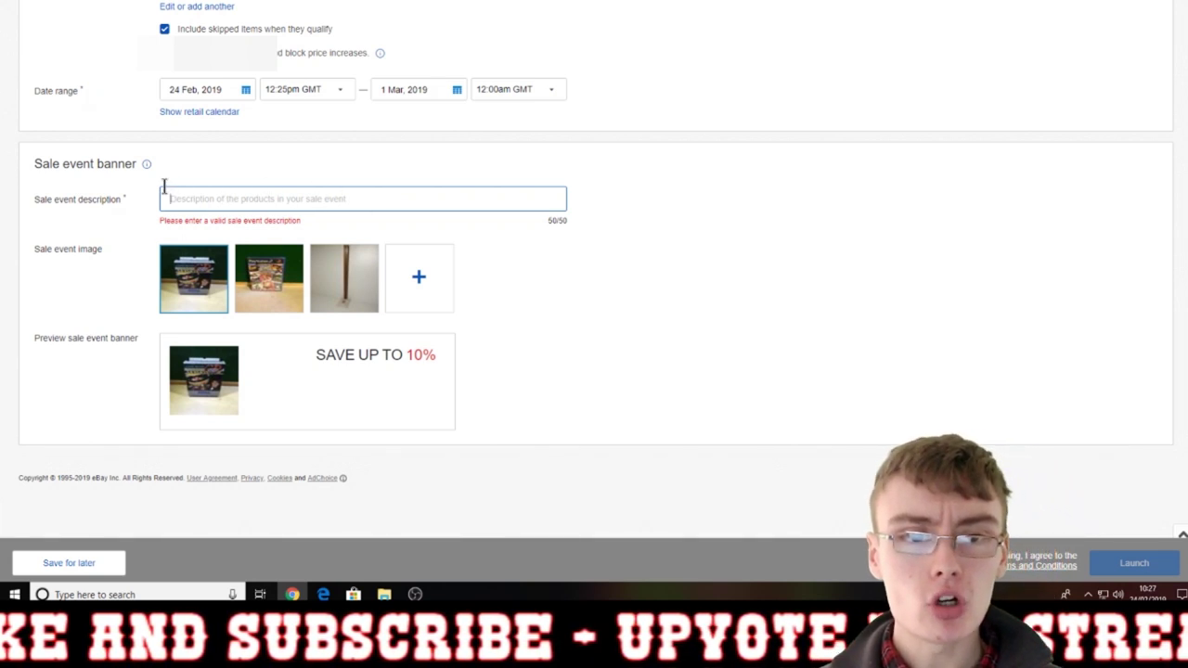
mouse_move(143, 166)
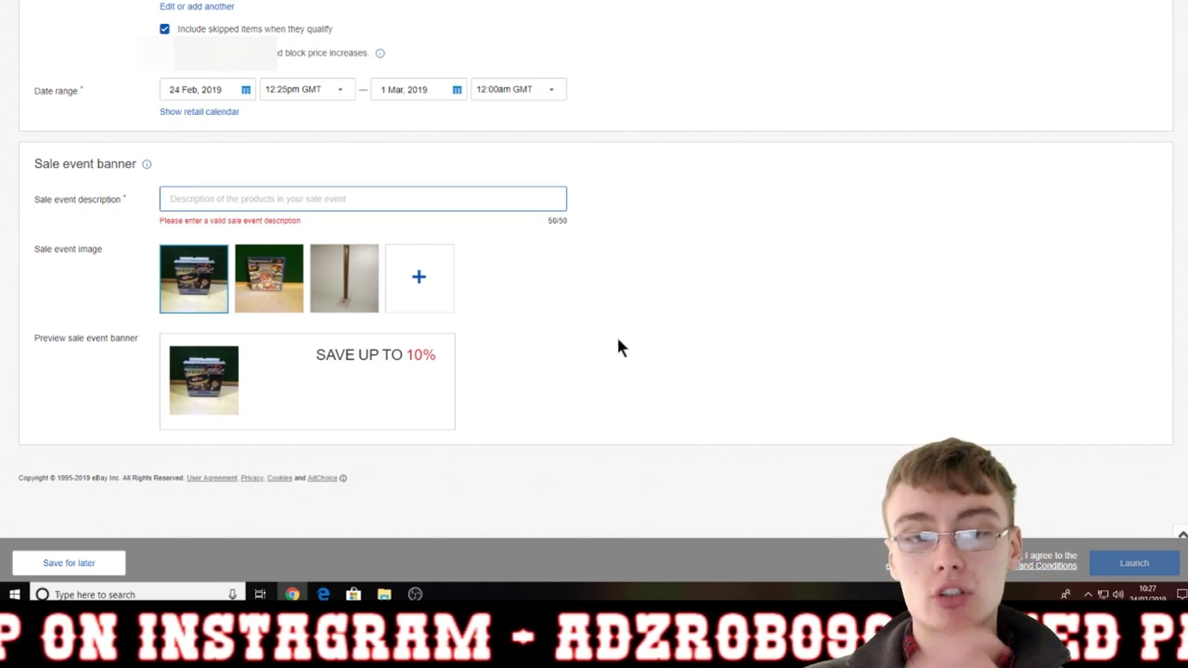
click(439, 274)
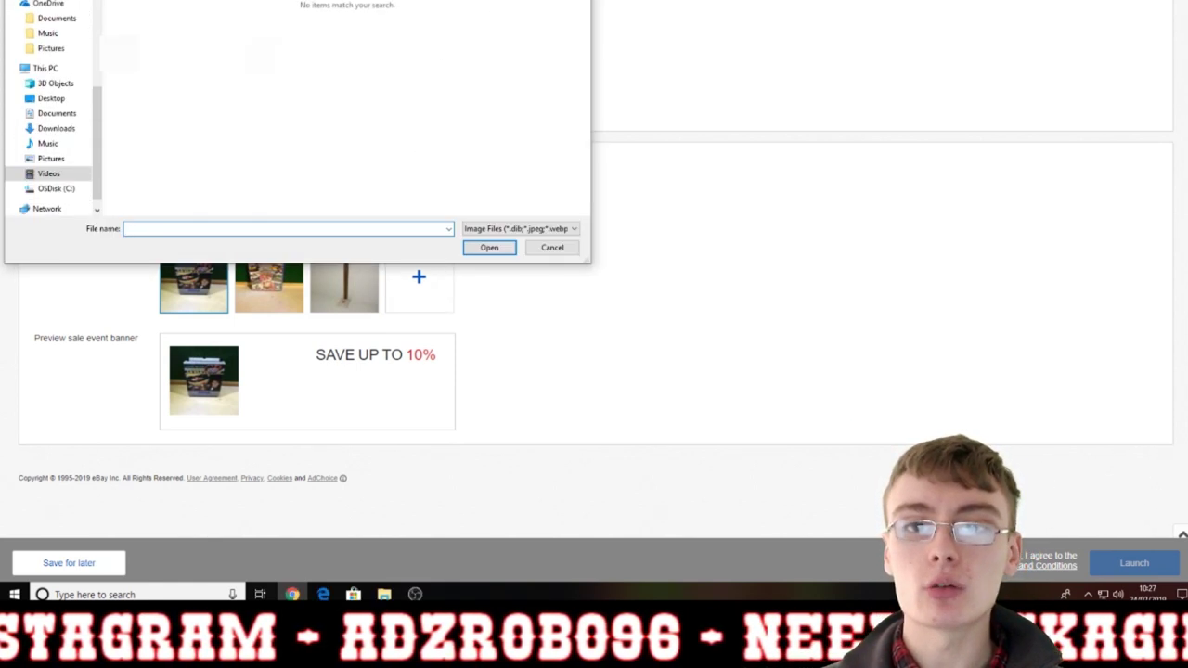
key(Escape)
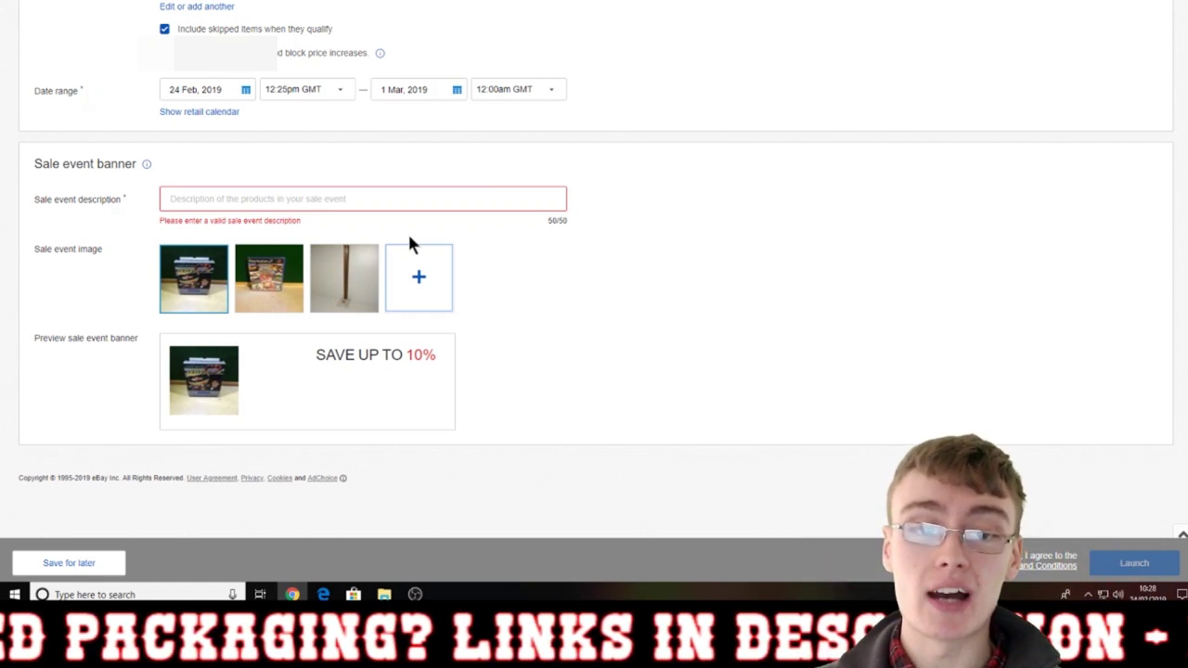
Enter "10% Off Everything - Limited Time Only" as the sale event description, and go back over the event details.
click(419, 197)
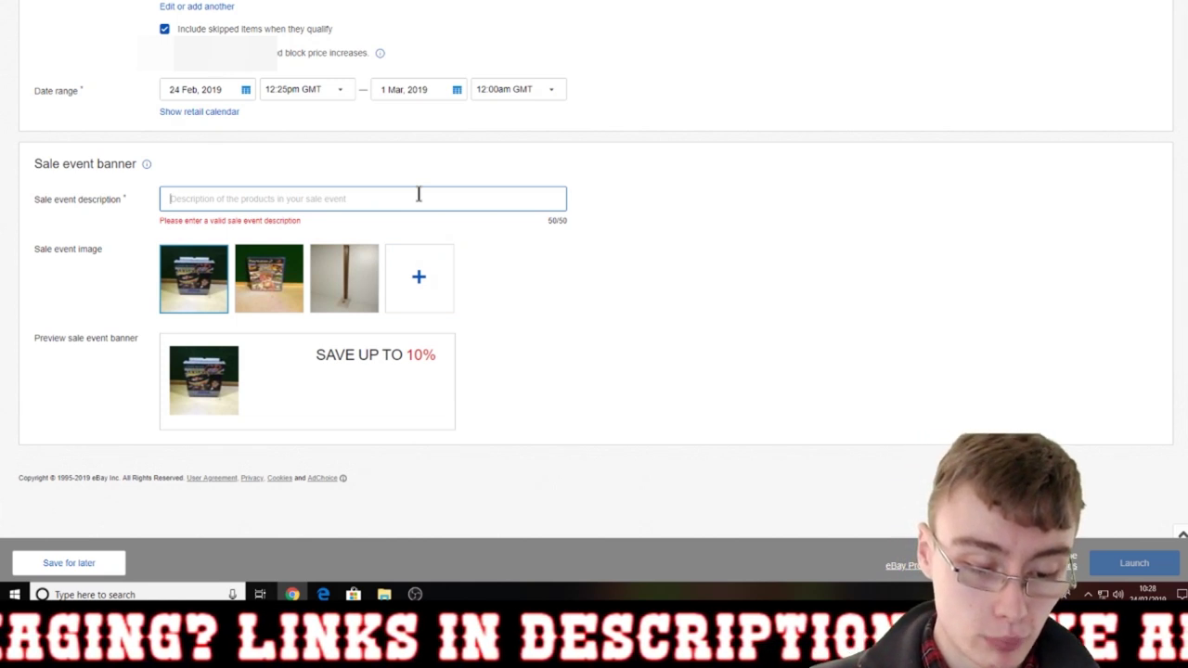
text(10)
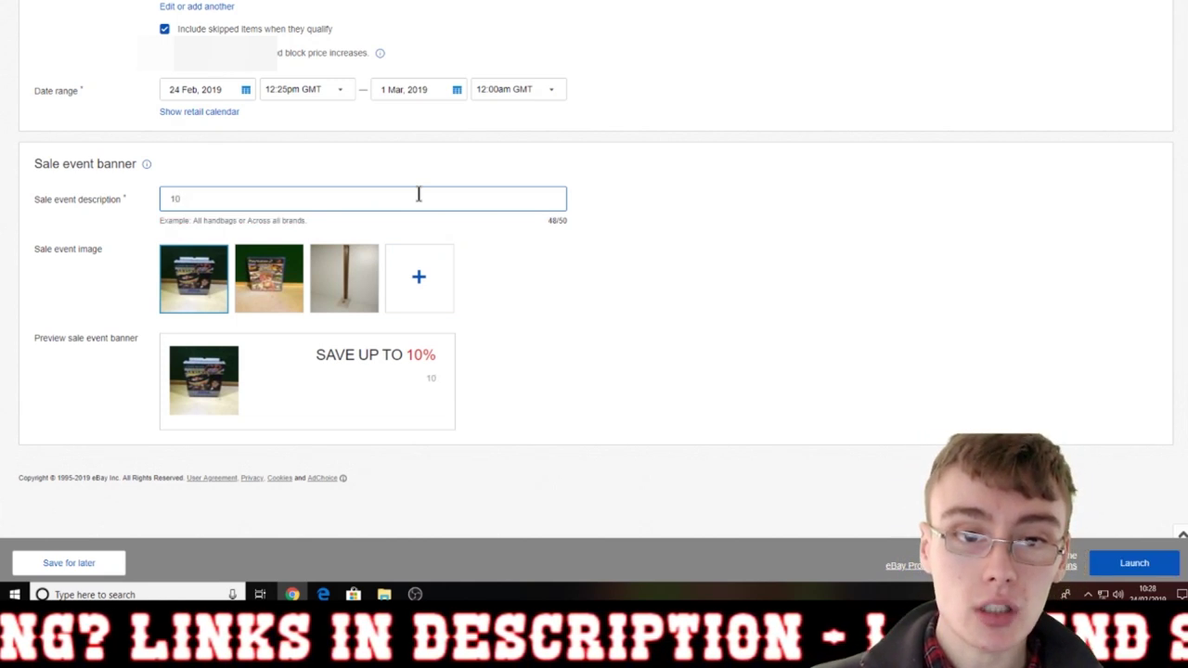
text(% Off)
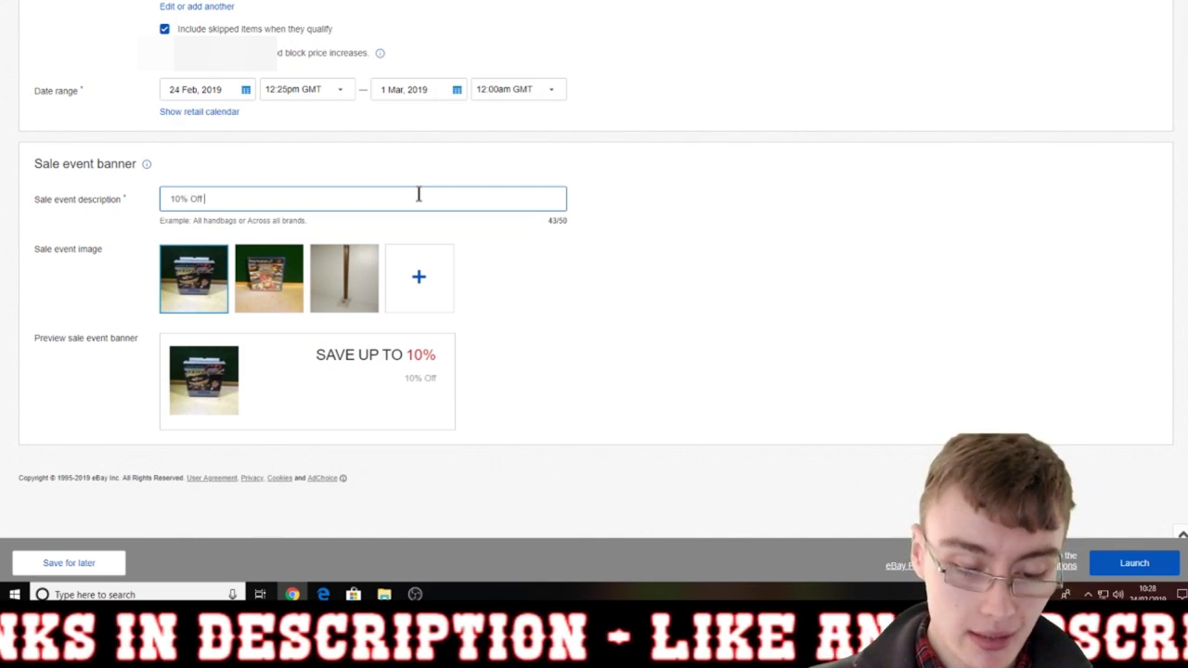
text( Everyth)
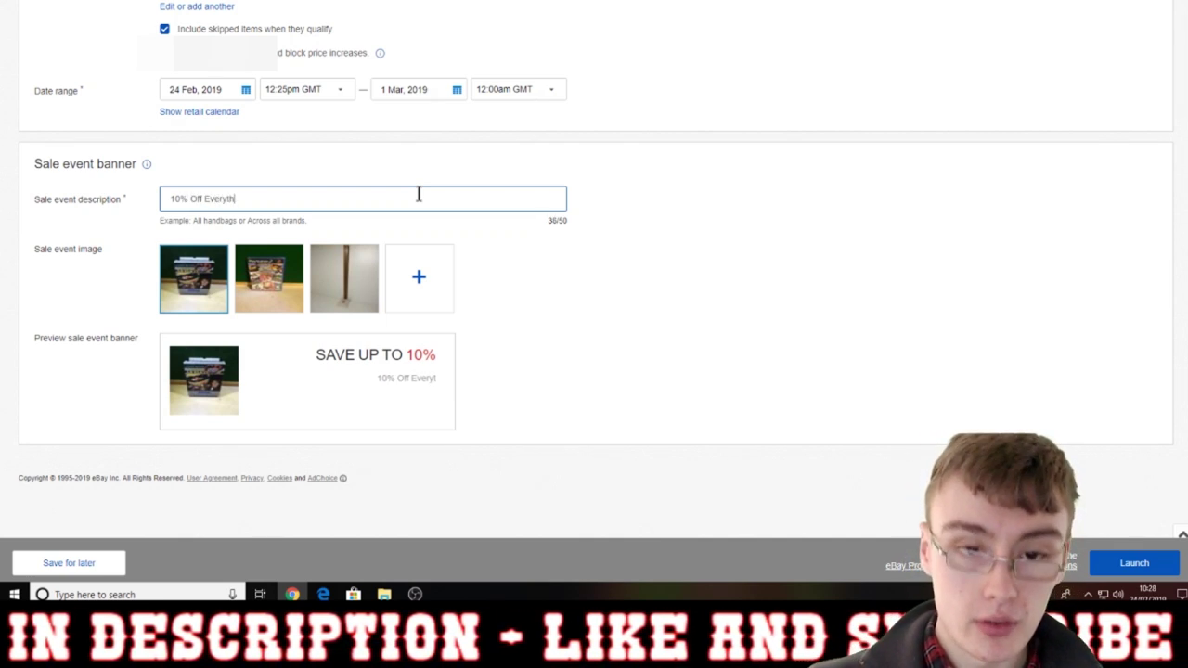
text(ing - L)
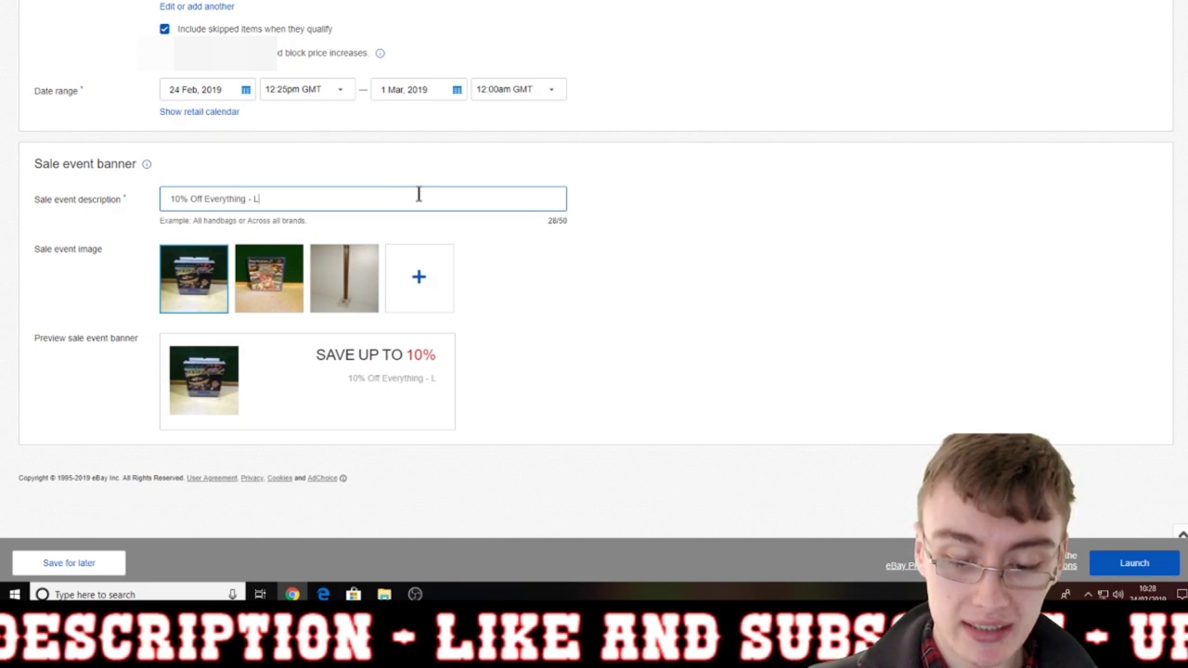
text(imited Time)
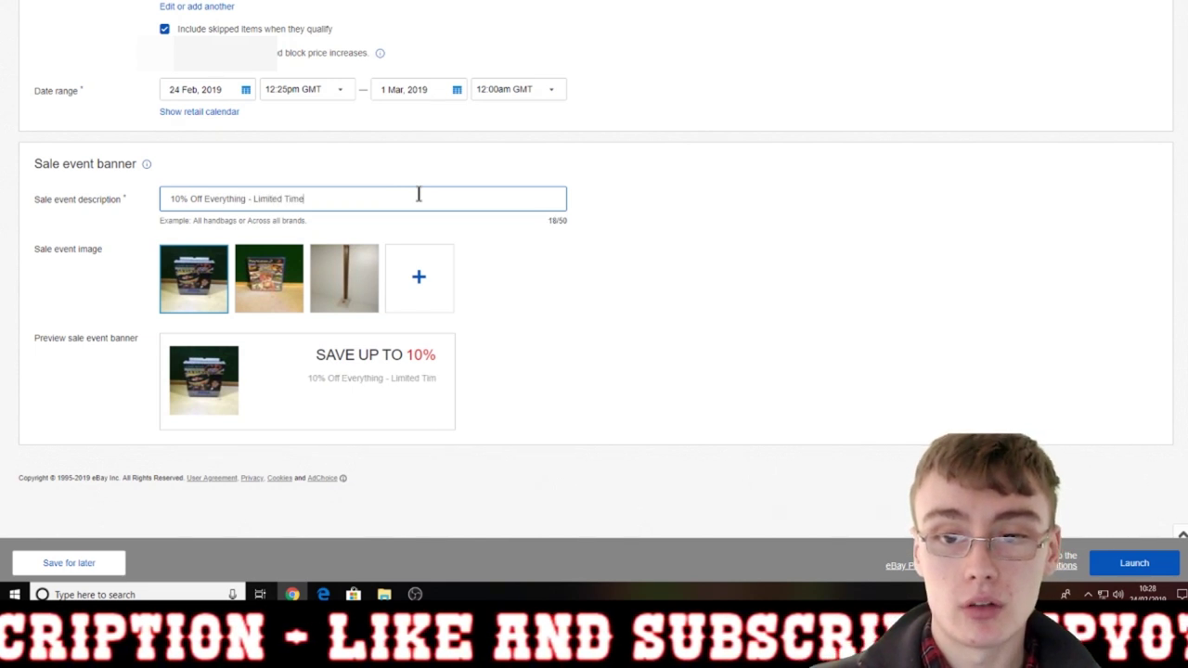
text( Only)
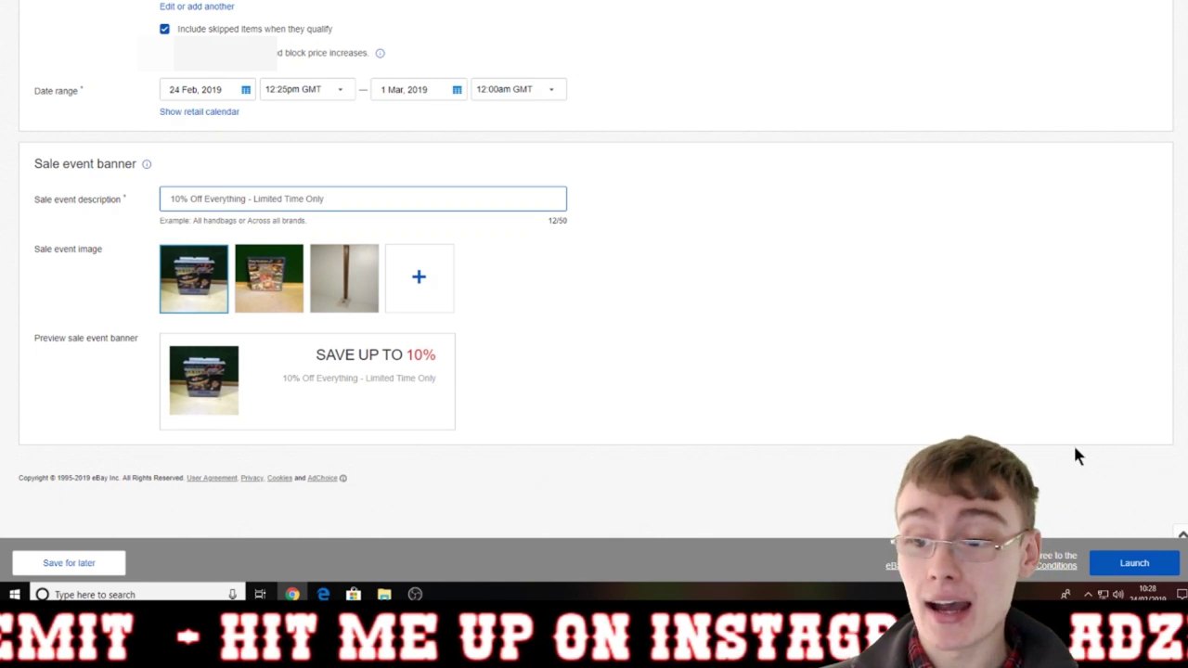
scroll(953, 473, up, 2)
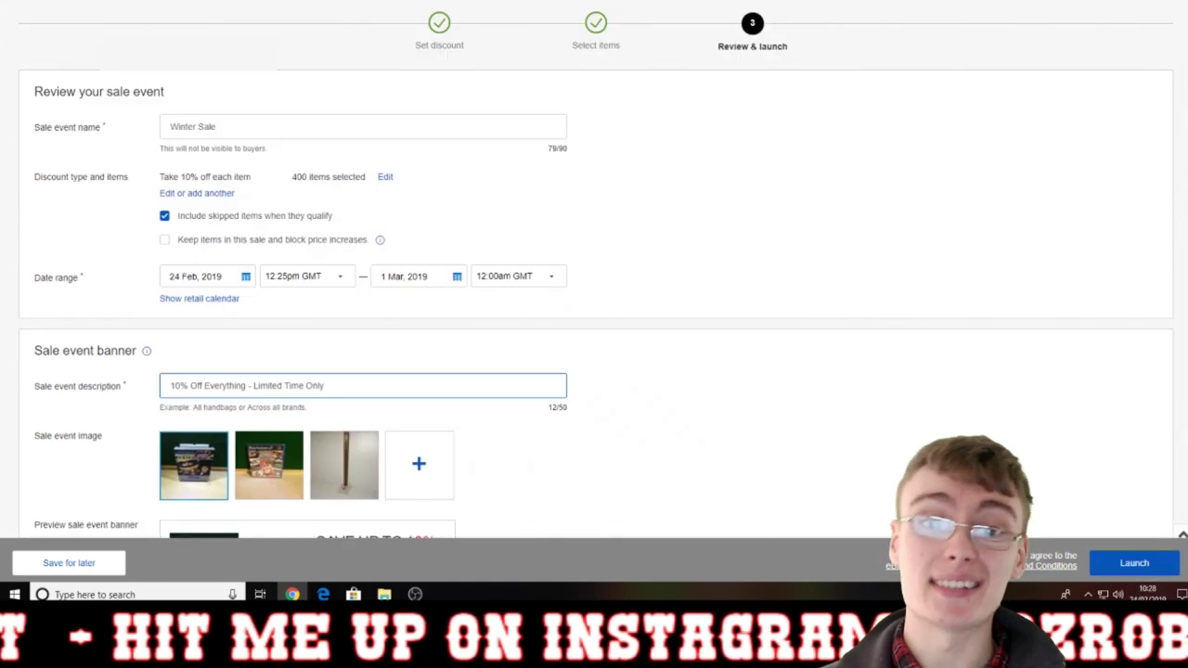